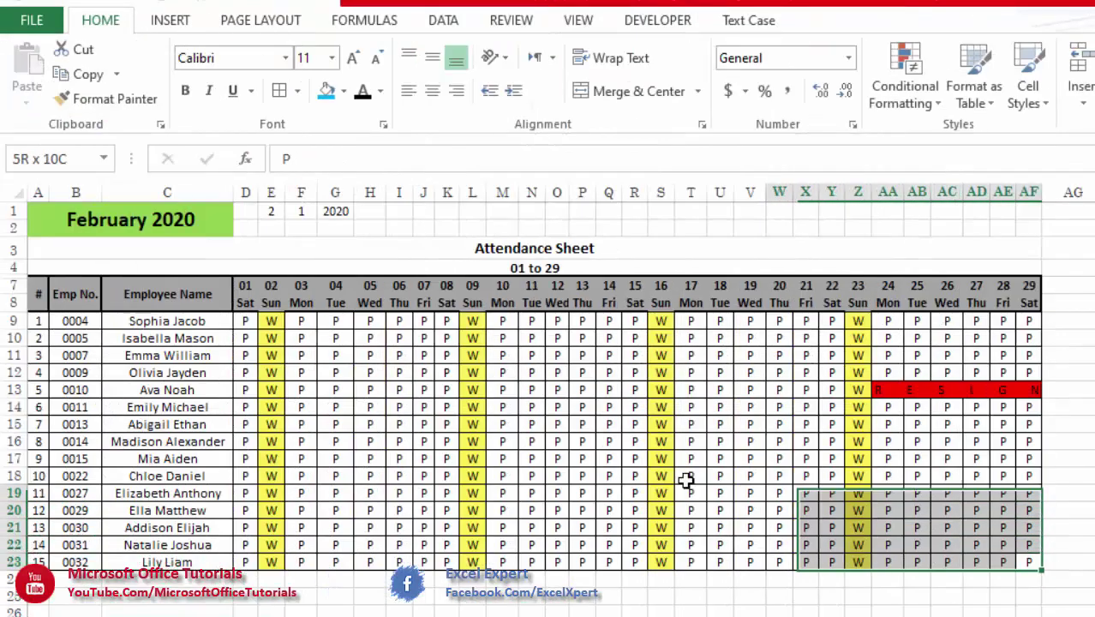
# - Inspect the attendance entries and the spaced-out merged RESIGN cell in row 13
pyautogui.moveTo(687, 482); pyautogui.dragTo(380, 387)
pyautogui.click(163, 221)
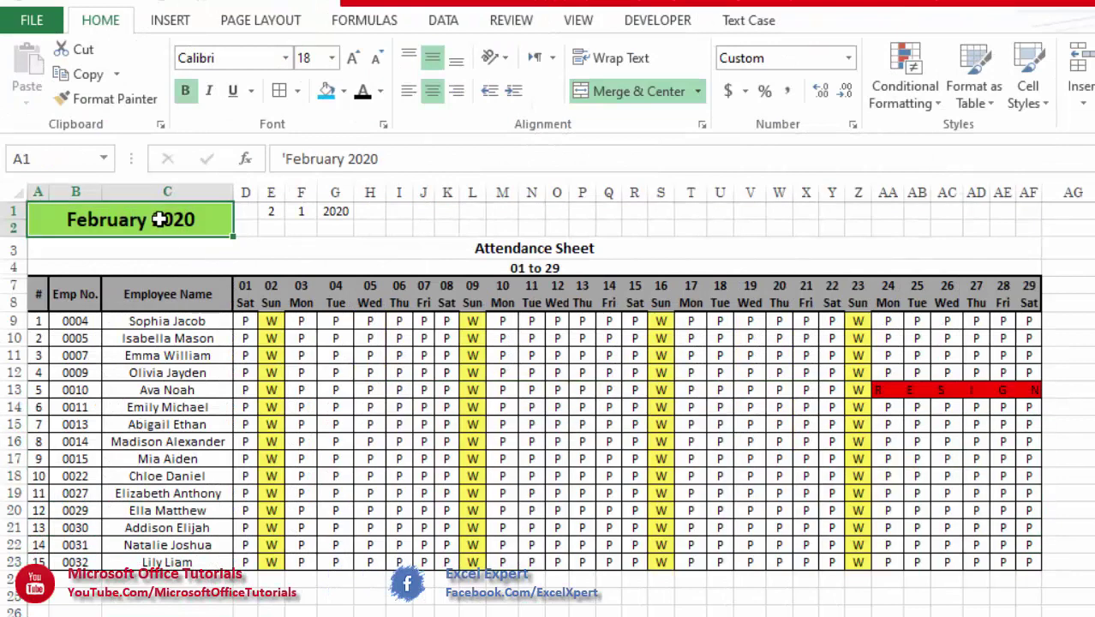
pyautogui.click(583, 424)
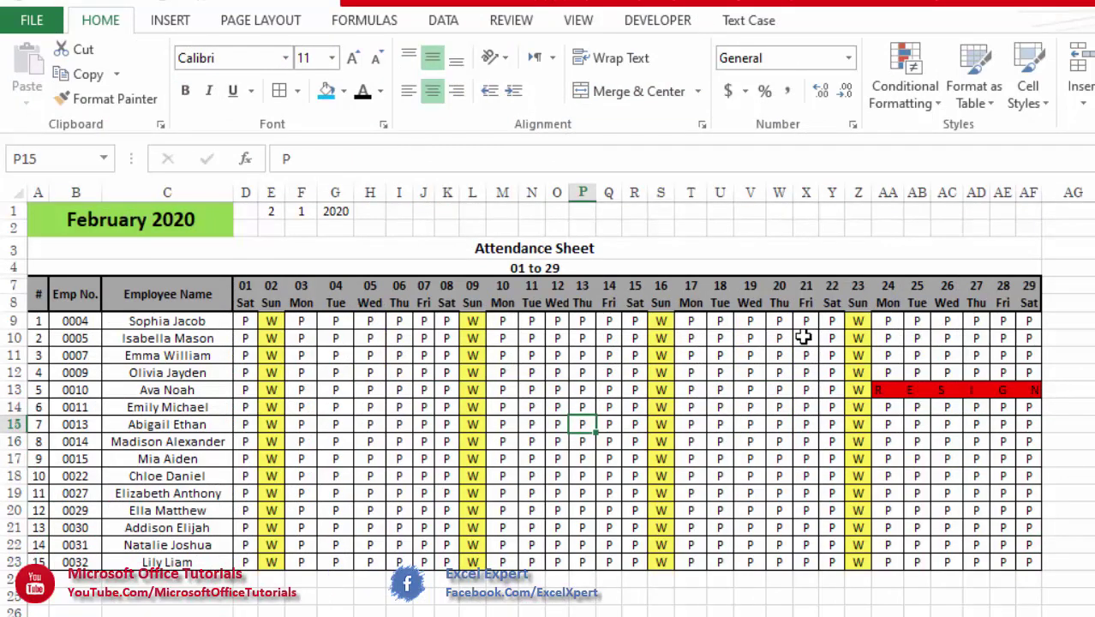
pyautogui.click(882, 193)
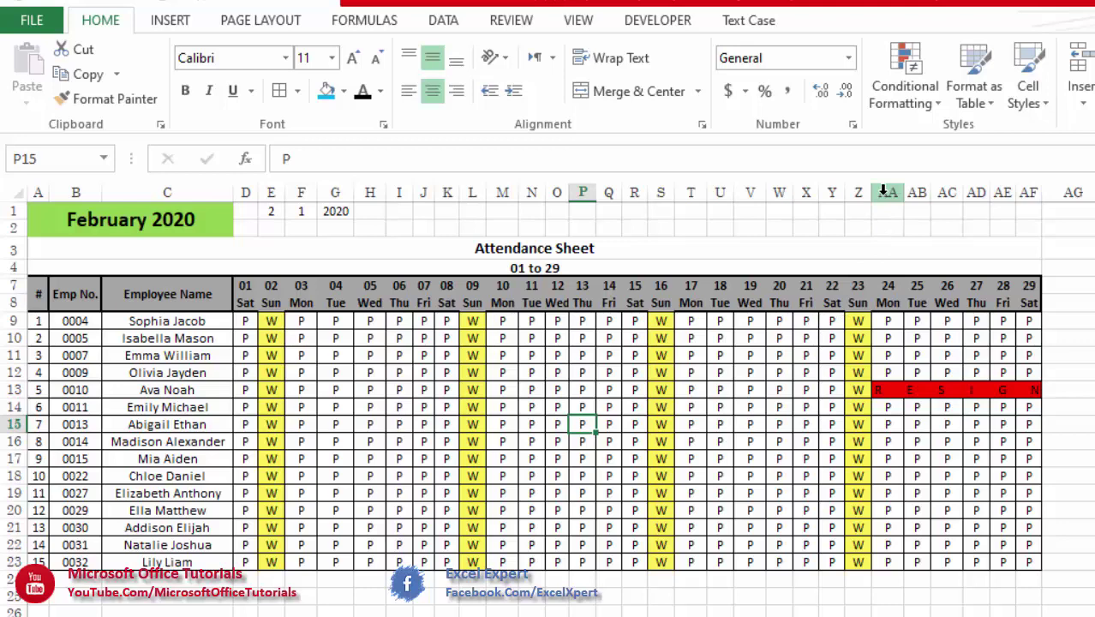
pyautogui.click(7, 390)
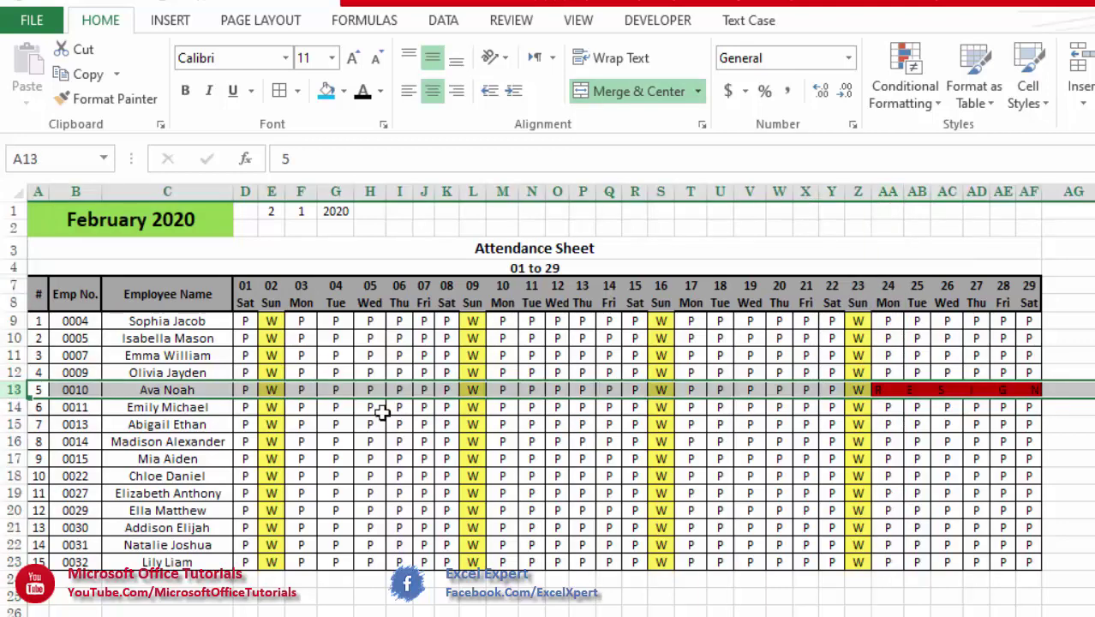
pyautogui.click(603, 439)
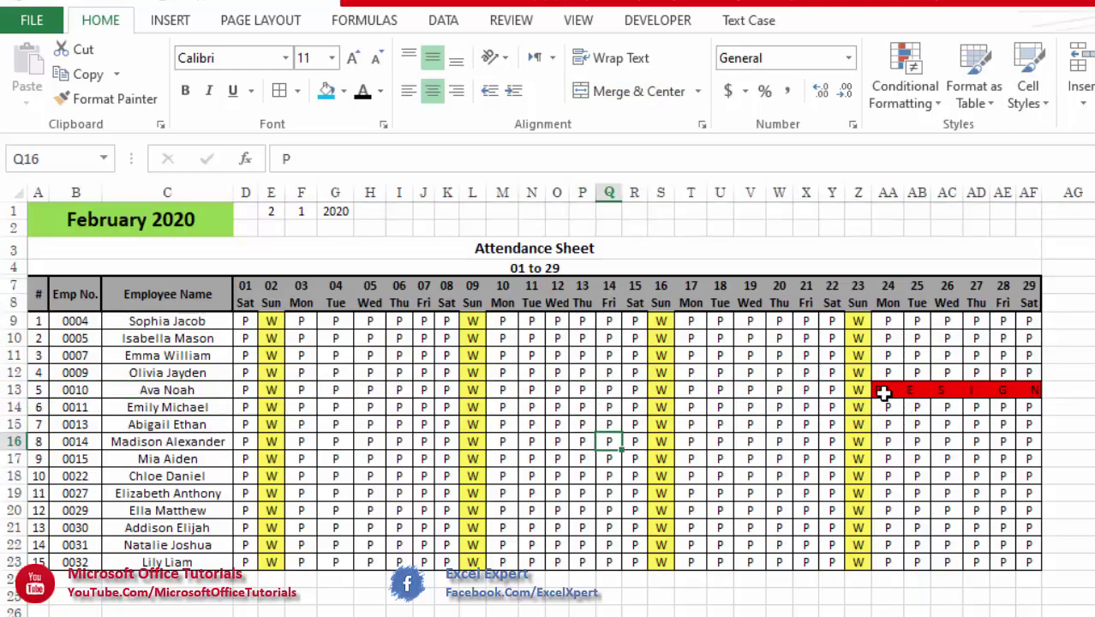
pyautogui.click(883, 392)
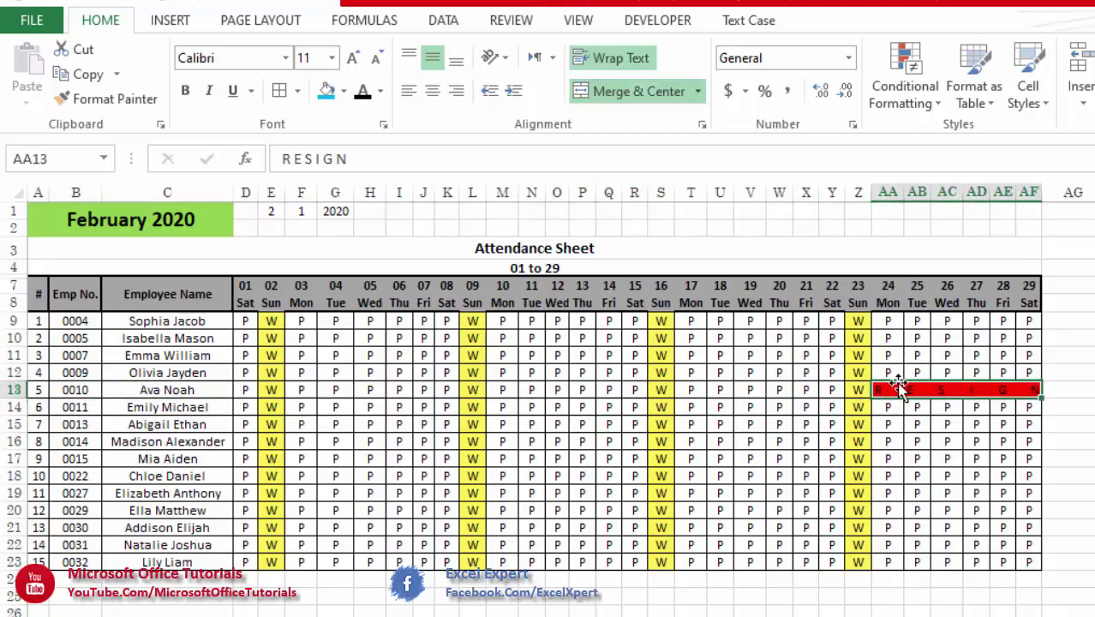
pyautogui.moveTo(887, 285); pyautogui.dragTo(1023, 286)
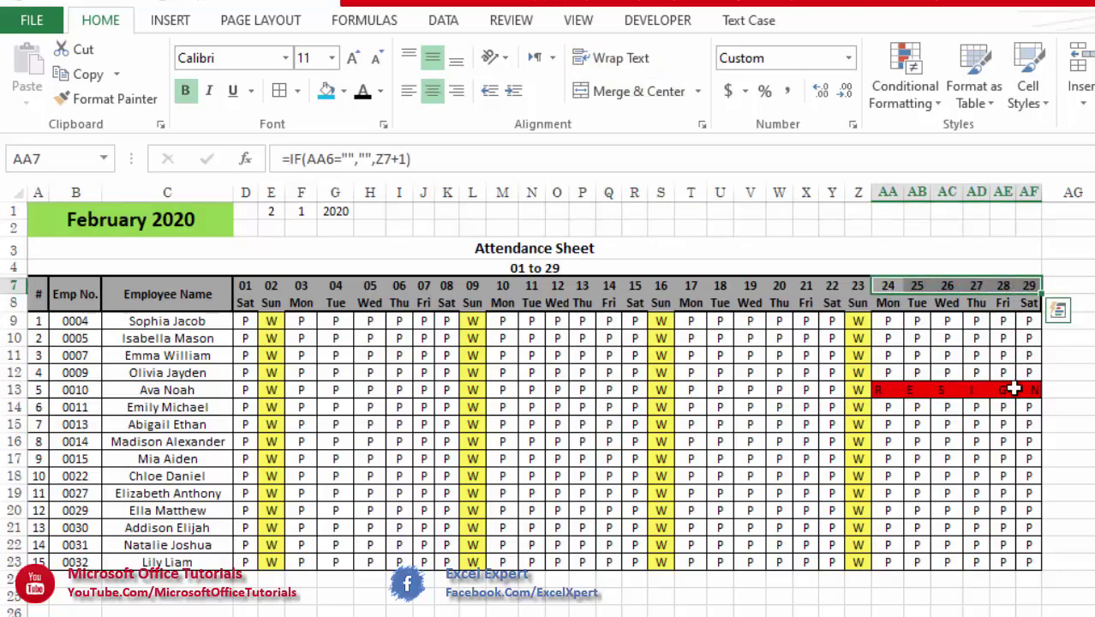
pyautogui.click(1013, 389)
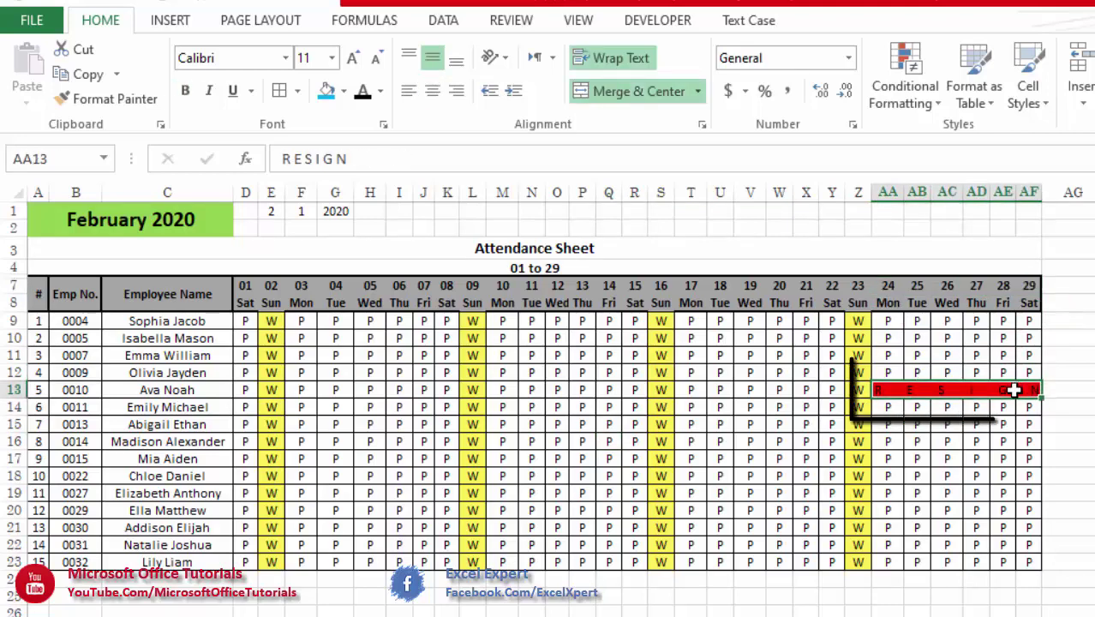
pyautogui.click(1017, 463)
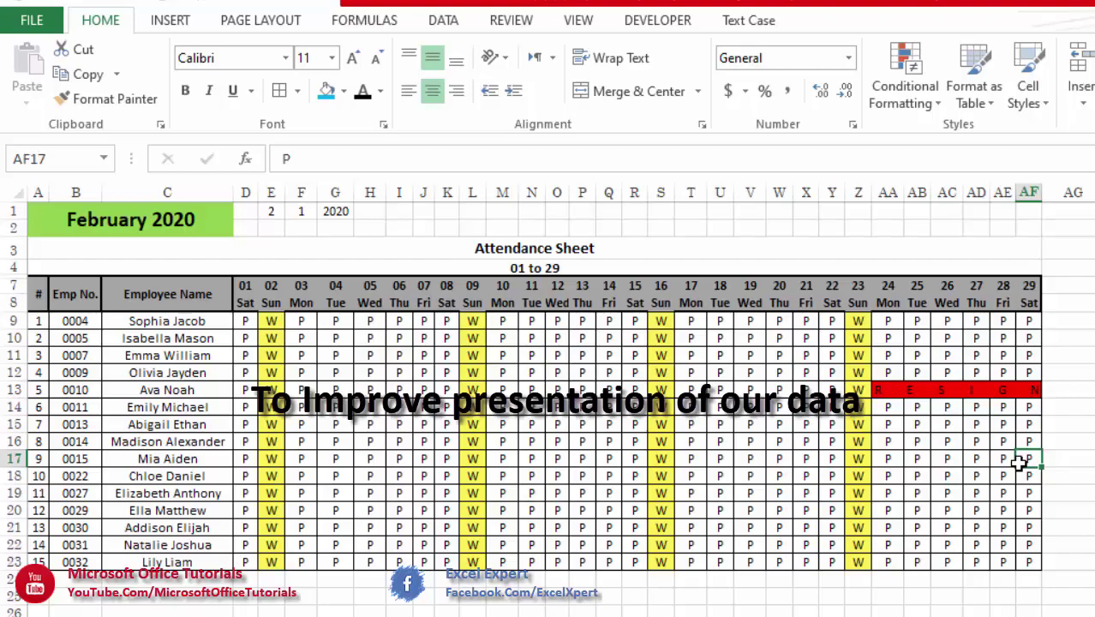
# - Copy the merged RESIGN cell to AI13:AM13 and compare it with the original
pyautogui.click(942, 402)
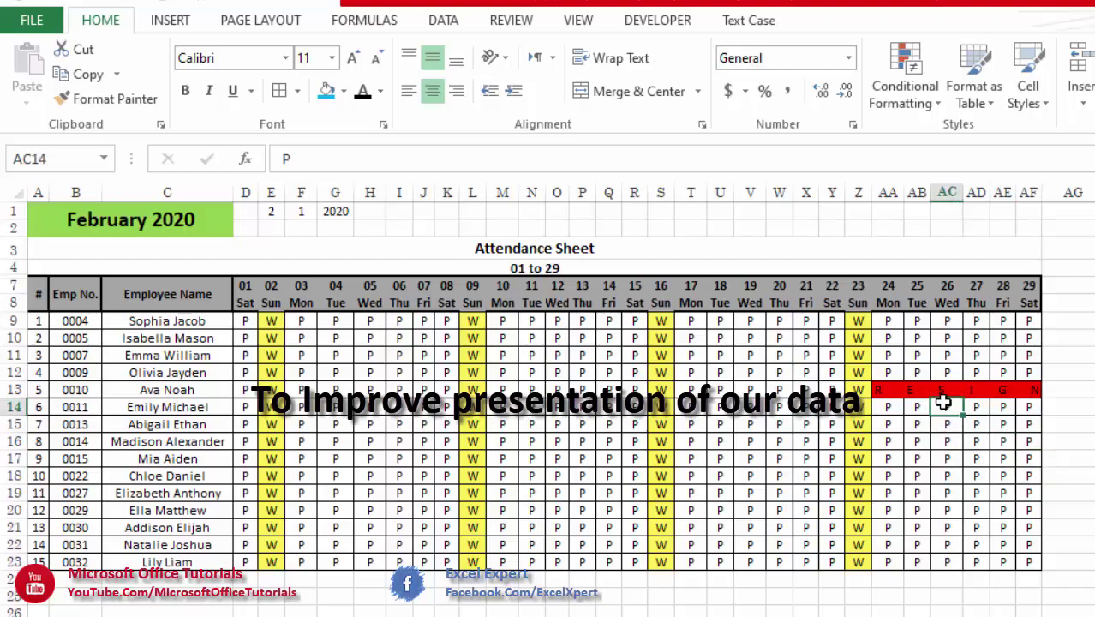
pyautogui.click(968, 392)
pyautogui.moveTo(968, 393); pyautogui.dragTo(1094, 392)
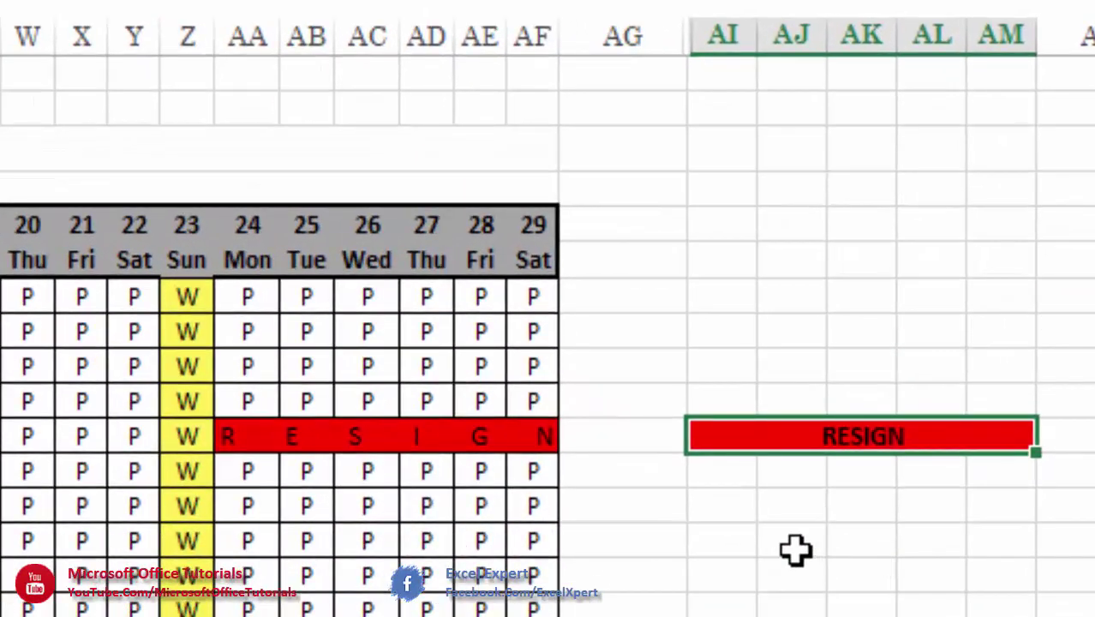
pyautogui.click(441, 441)
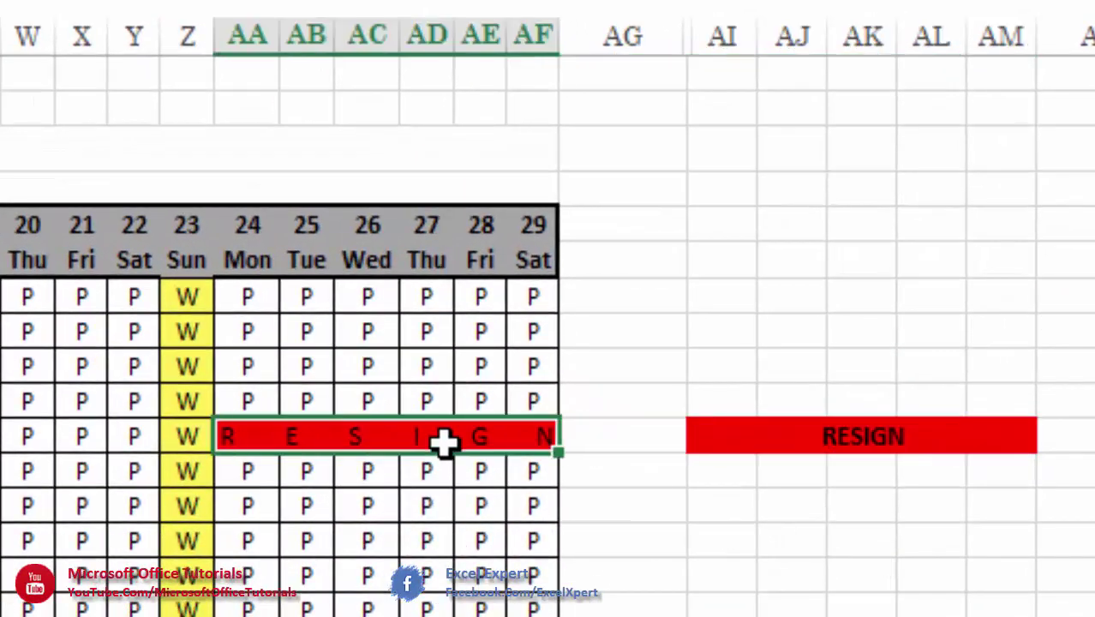
pyautogui.click(514, 604)
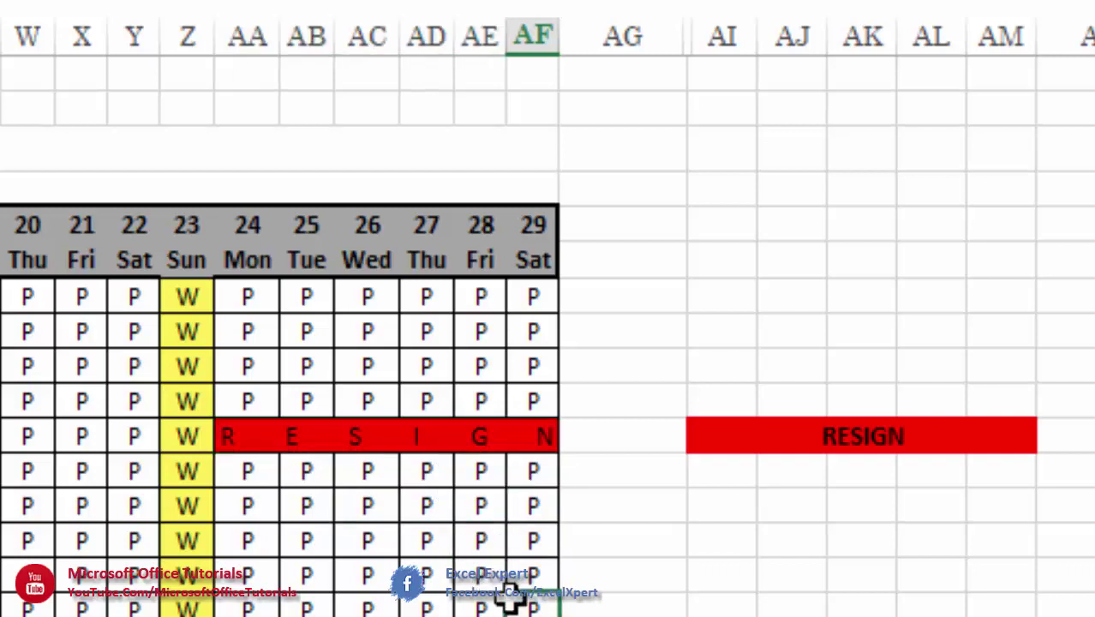
pyautogui.click(821, 435)
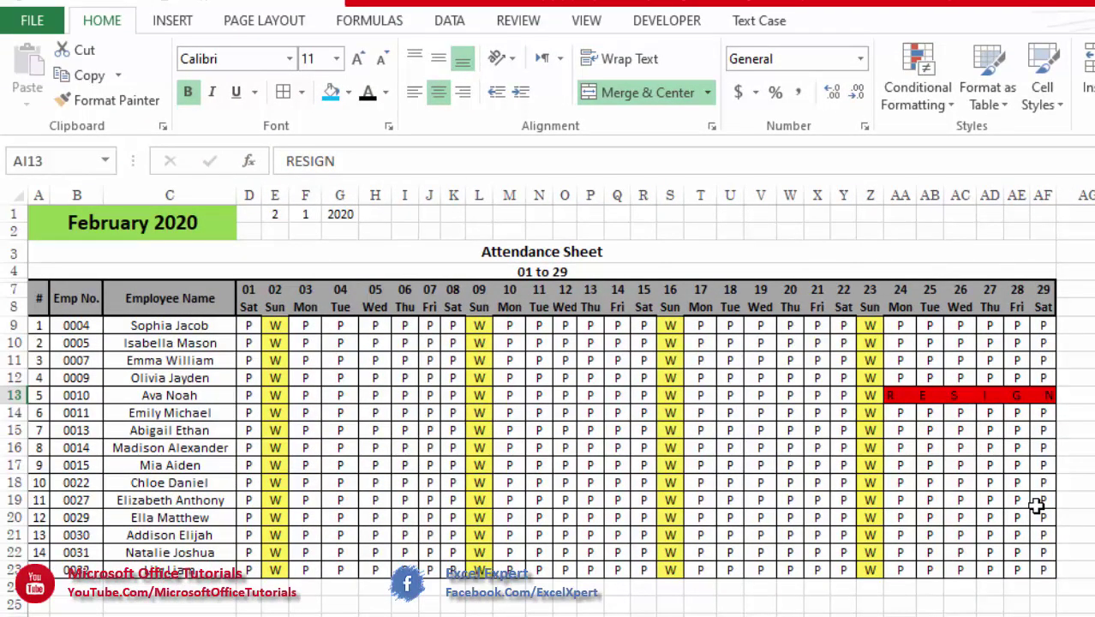
pyautogui.click(898, 484)
# - Merge AA18:AF18 into one centred cell and enter VACATION
pyautogui.moveTo(897, 484); pyautogui.dragTo(1040, 478)
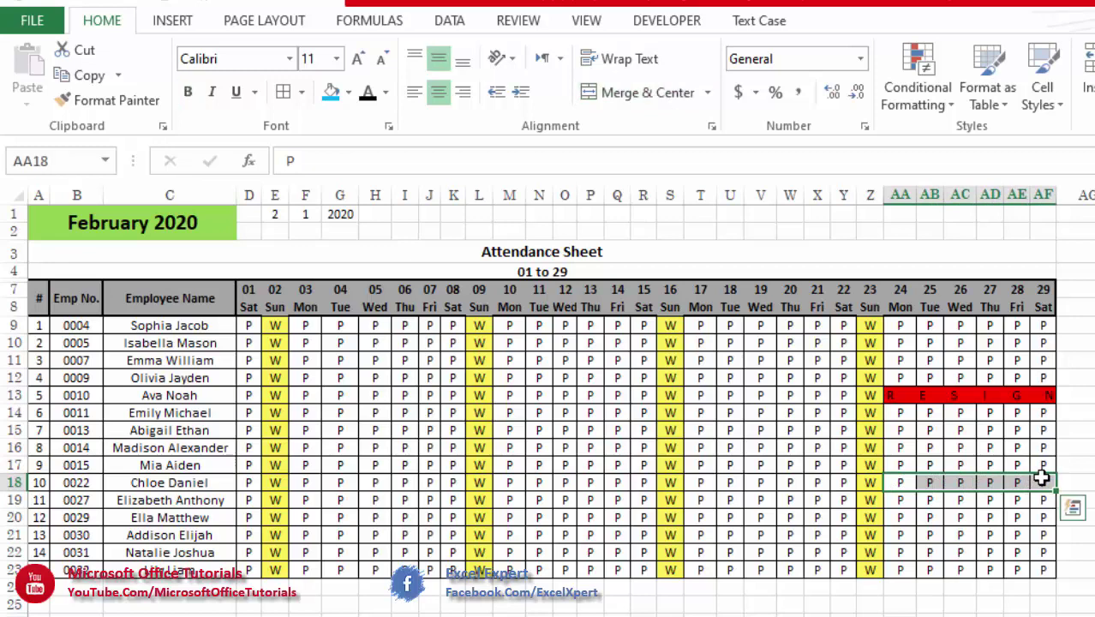
pyautogui.click(629, 101)
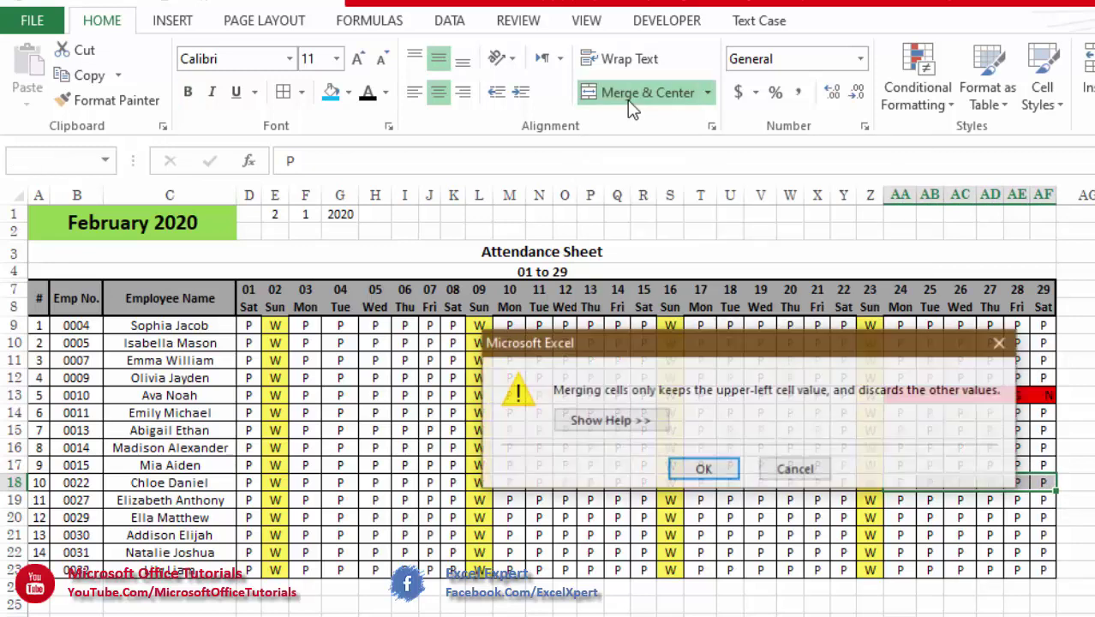
pyautogui.click(702, 470)
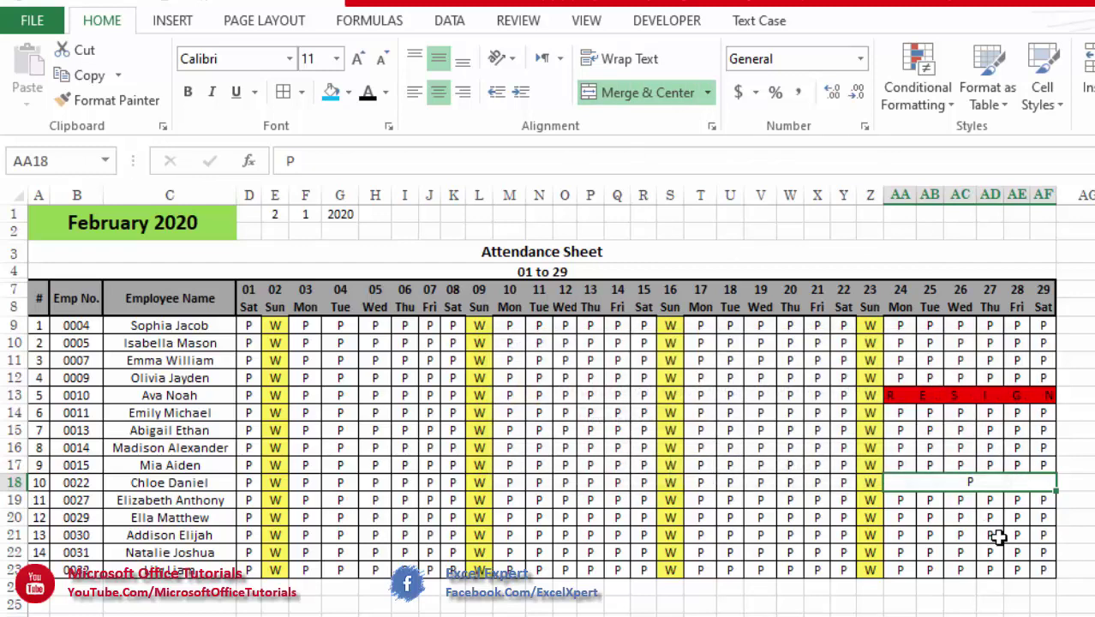
pyautogui.write('VACATION')
pyautogui.press('Return')
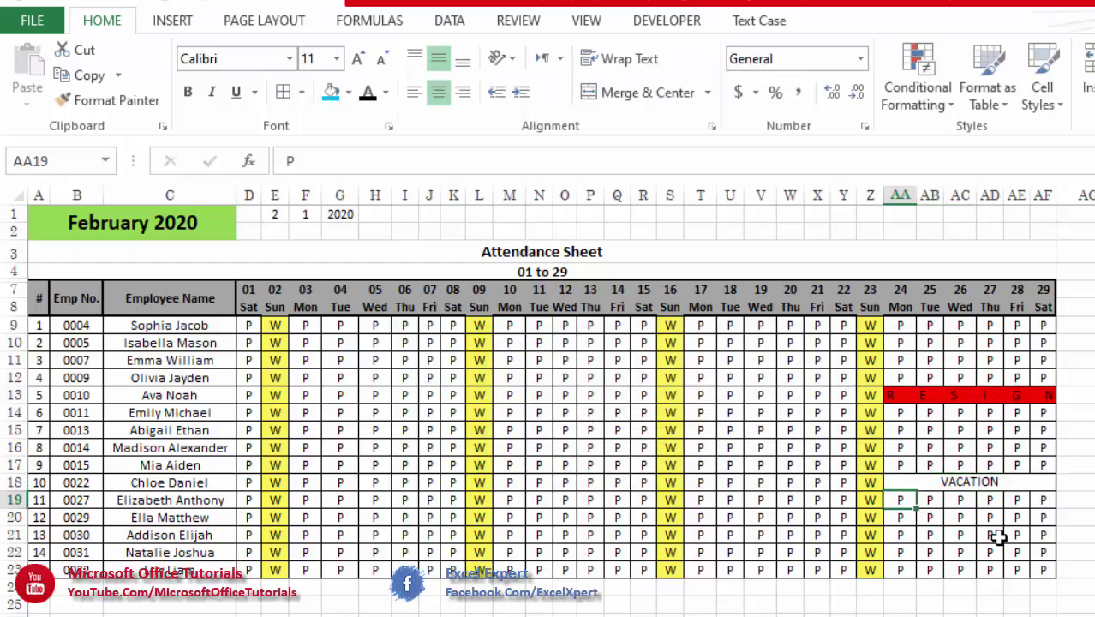
# - Edit the VACATION cell to insert spaces between its letters
pyautogui.click(996, 537)
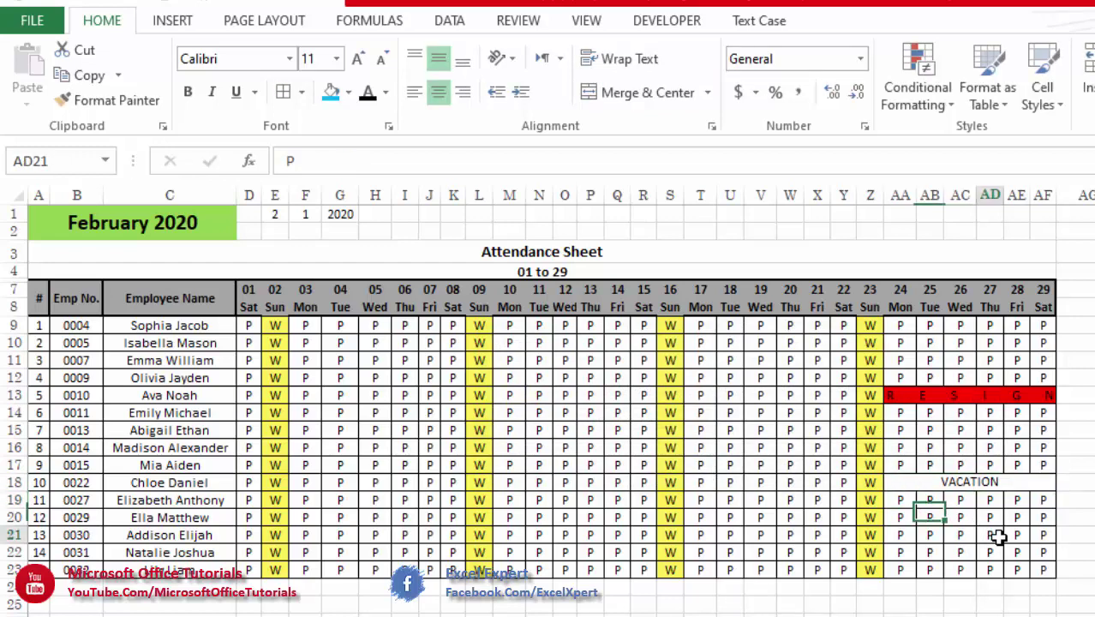
pyautogui.click(1008, 482)
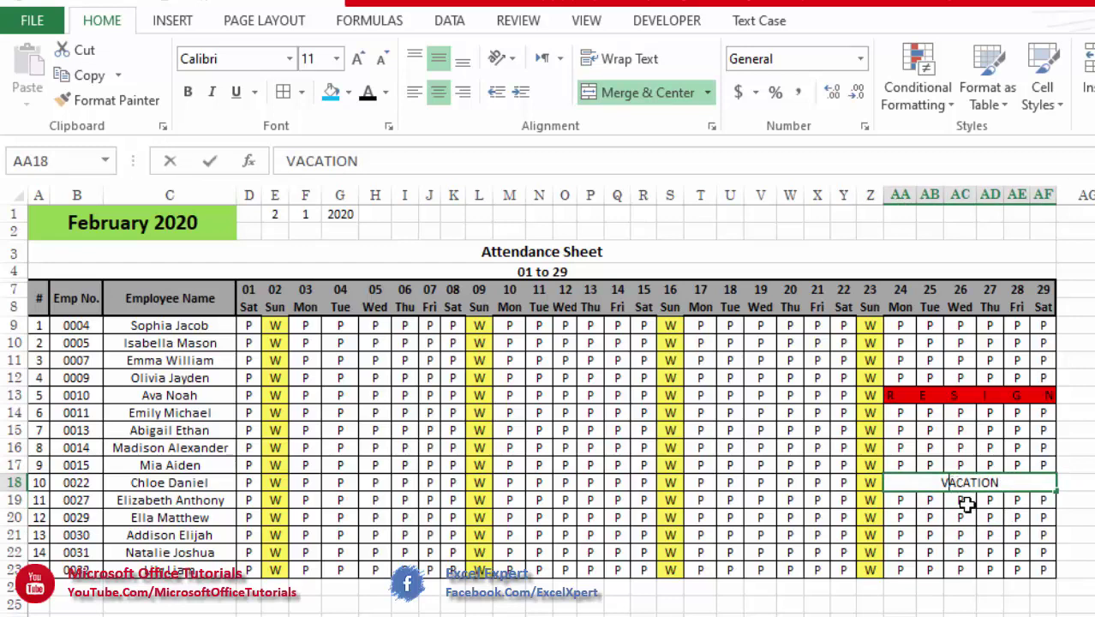
pyautogui.doubleClick(948, 482)
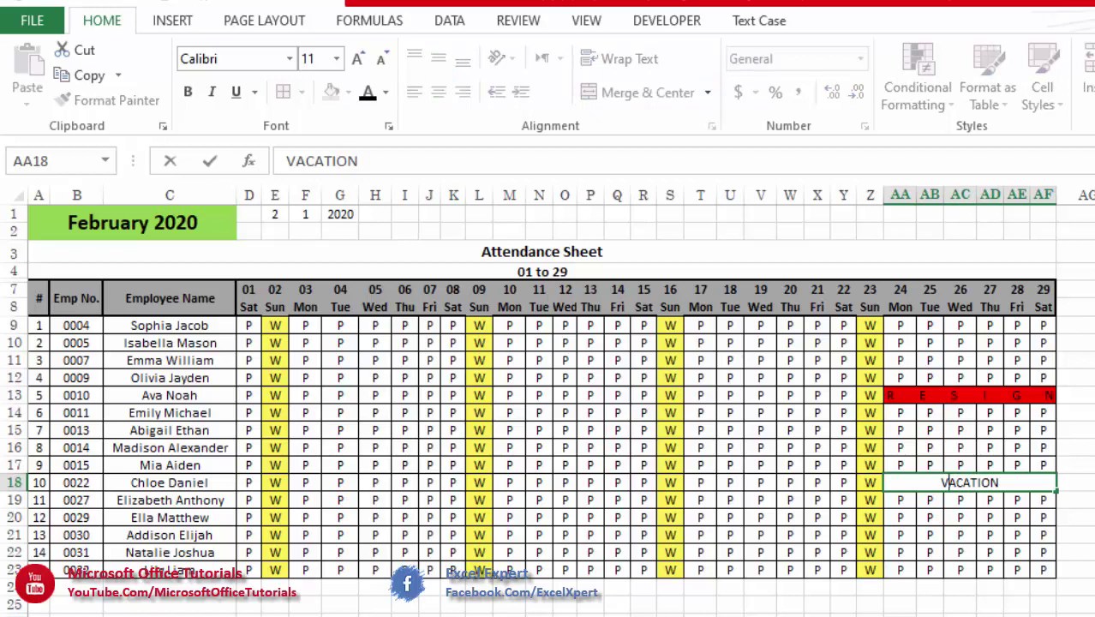
pyautogui.press('Right')
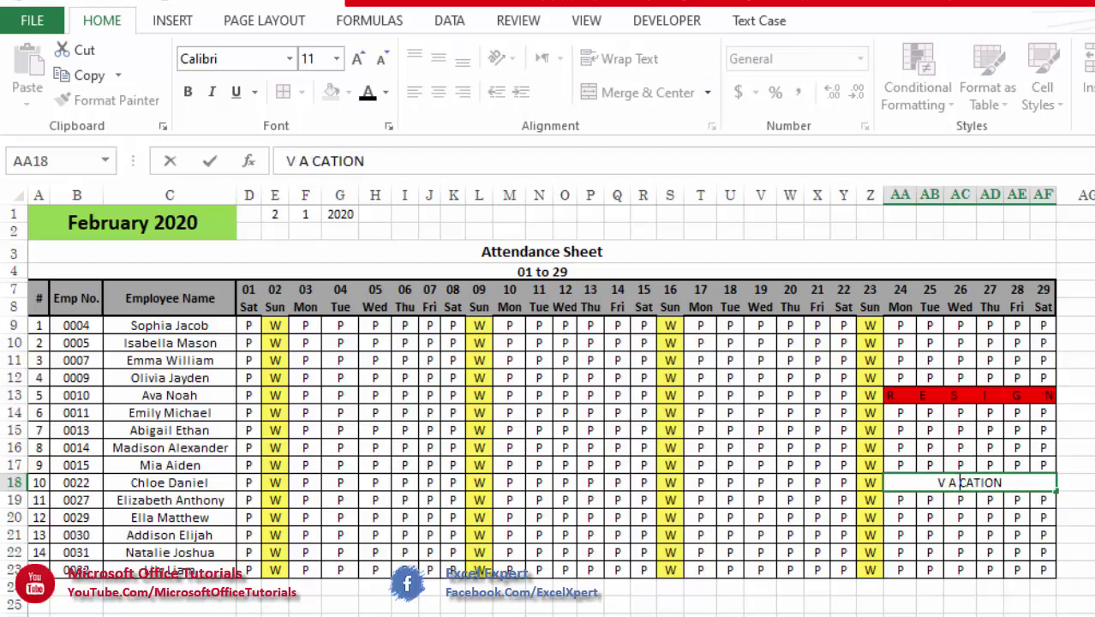
pyautogui.press('Right')
pyautogui.press('Right')
pyautogui.press('Right')
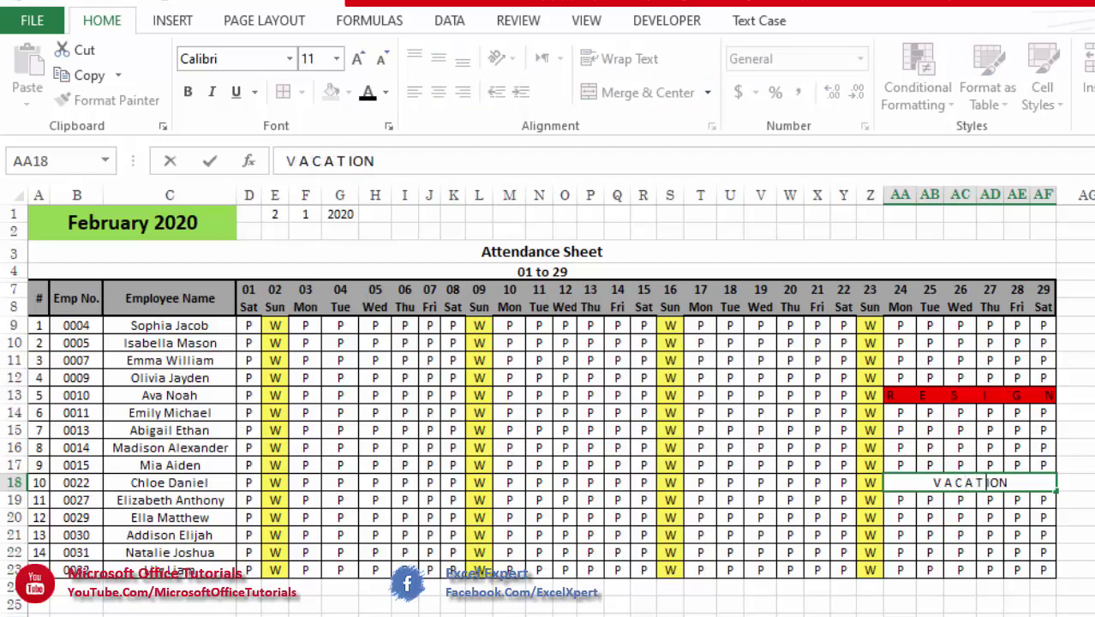
pyautogui.press('Right')
pyautogui.press('Right')
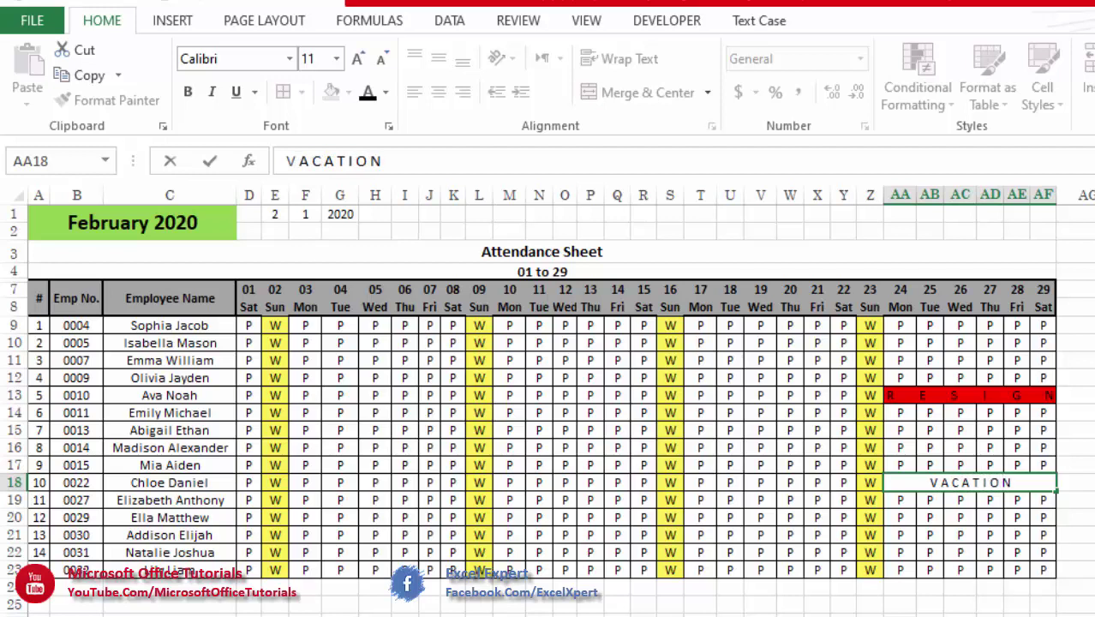
pyautogui.hotkey('ctrl', 'Return')
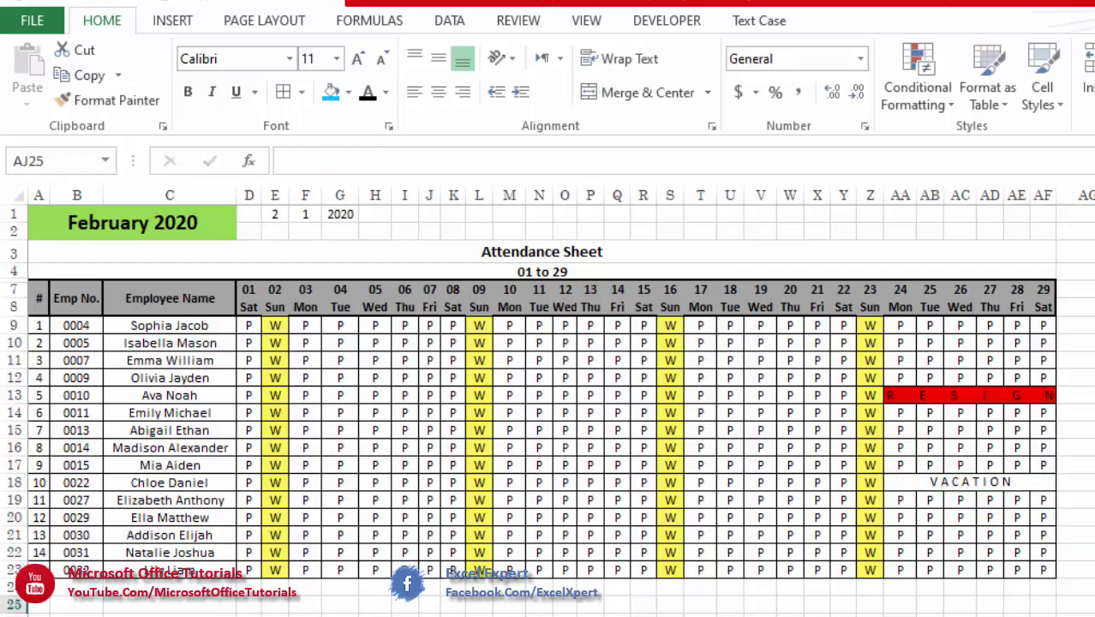
# - Set the merged VACATION cell's horizontal alignment to Distributed (Indent) in Format Cells
pyautogui.click(995, 484)
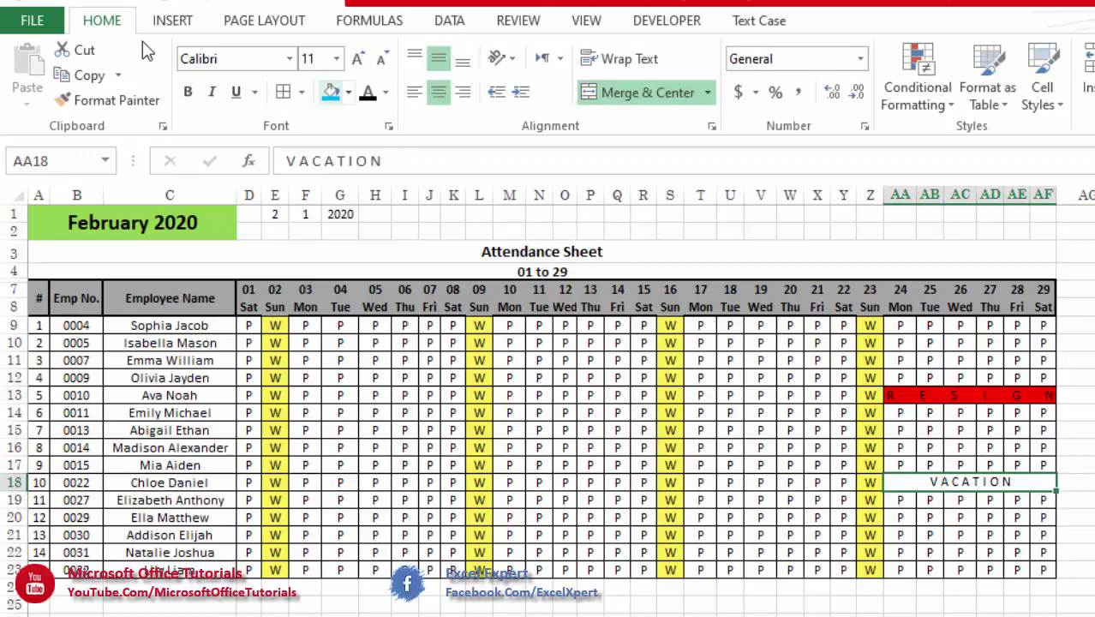
pyautogui.click(512, 65)
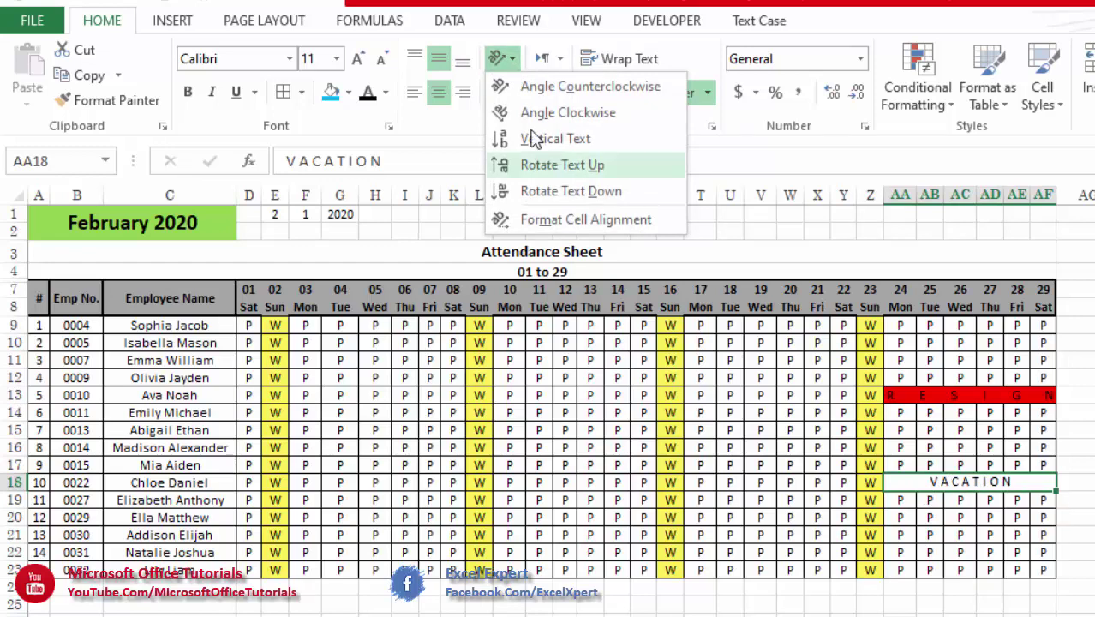
pyautogui.click(575, 219)
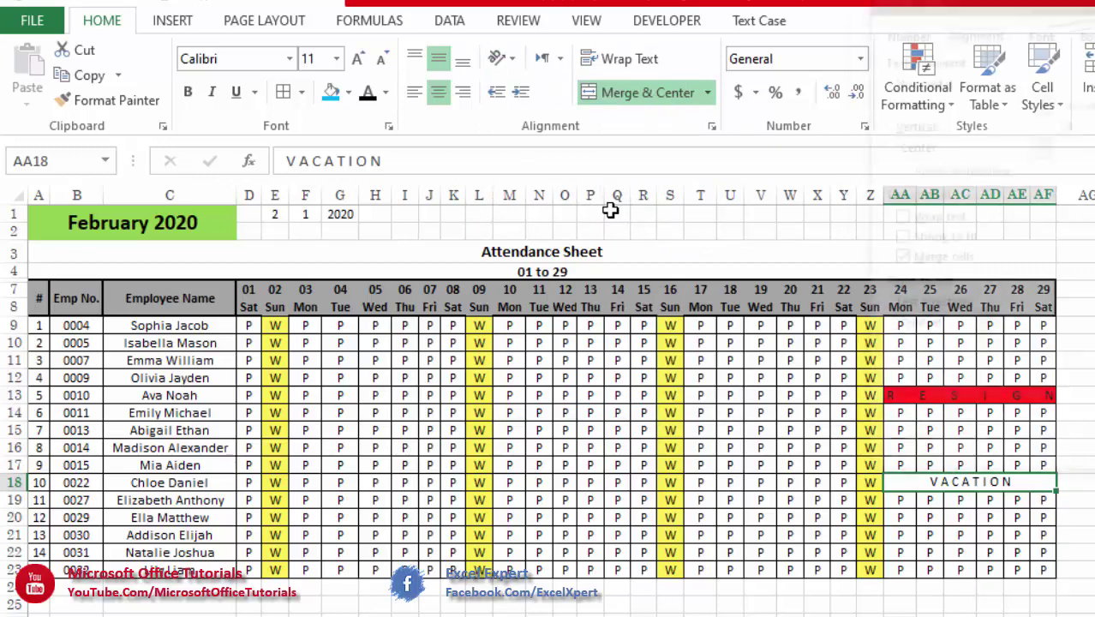
pyautogui.moveTo(1034, 6); pyautogui.dragTo(372, 270)
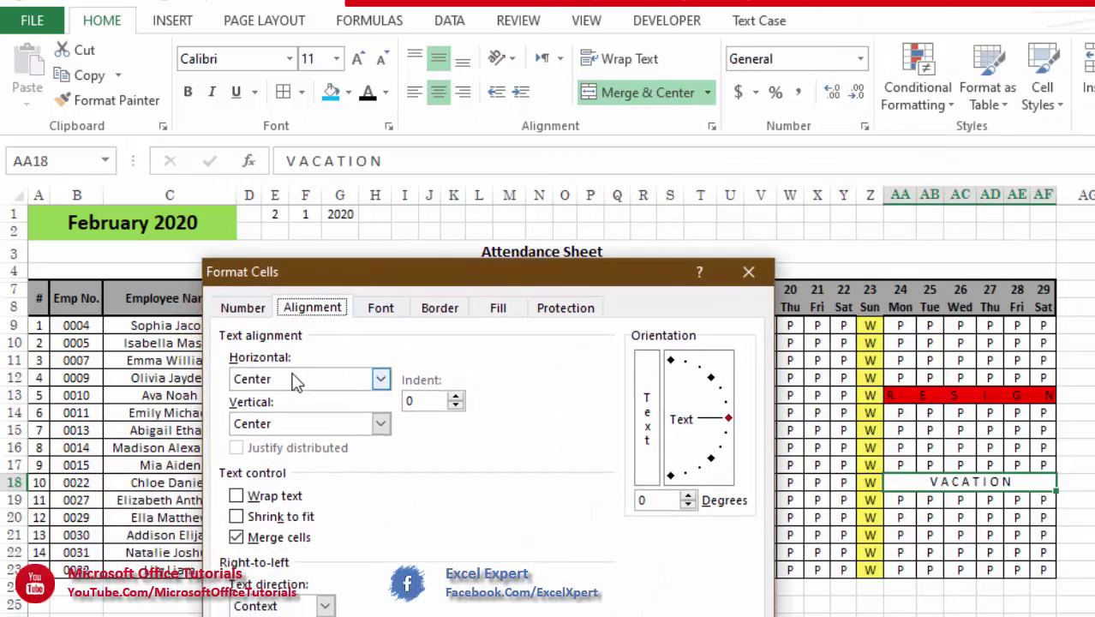
pyautogui.click(380, 379)
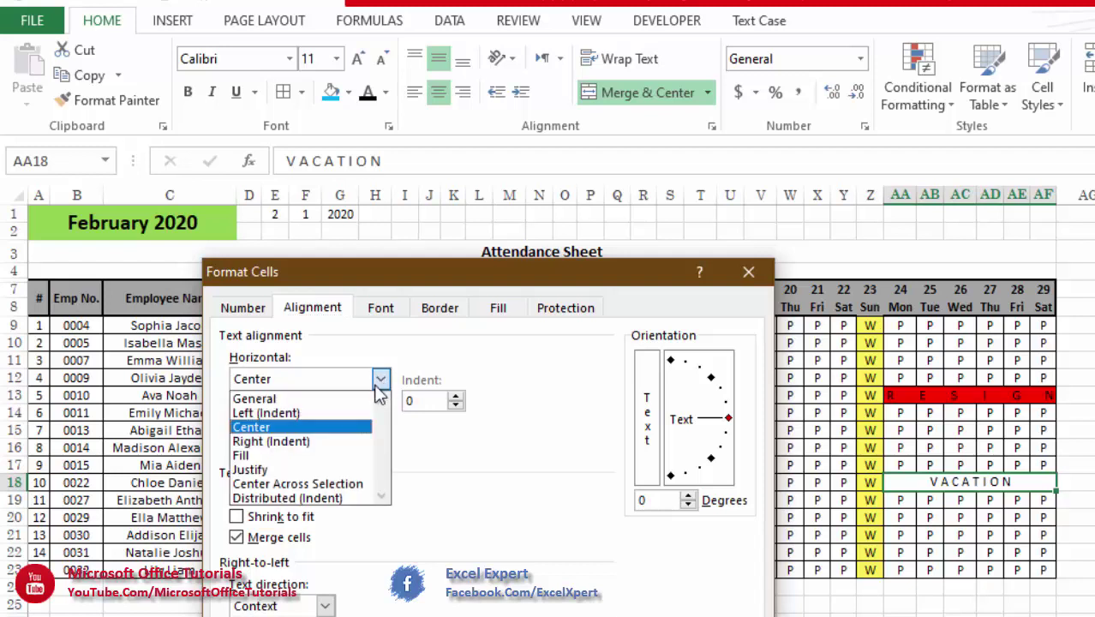
pyautogui.click(330, 500)
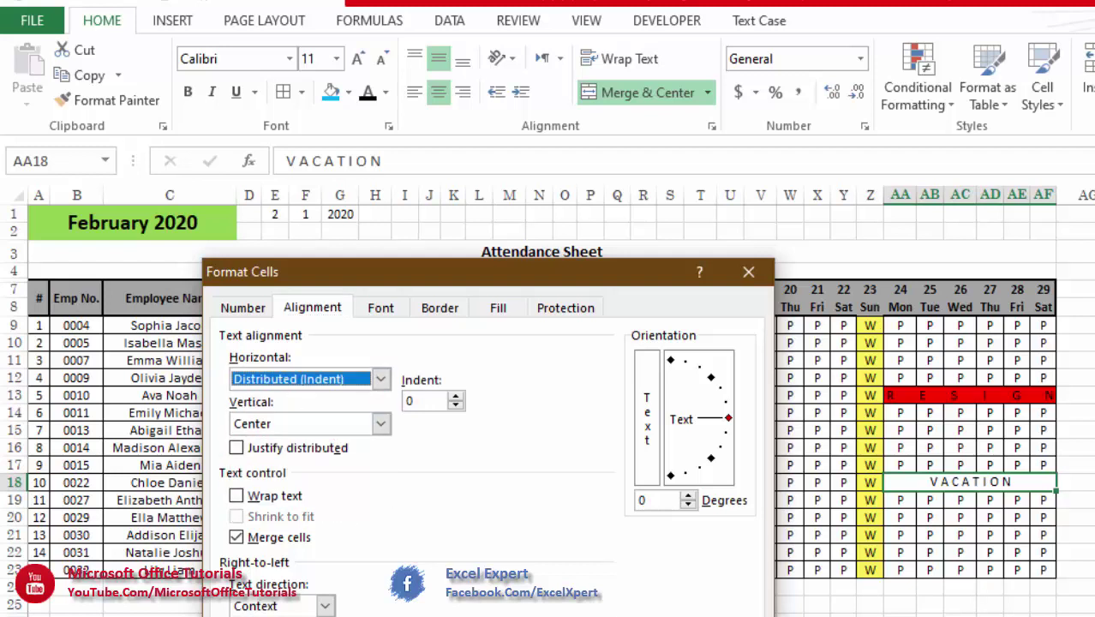
pyautogui.press('Return')
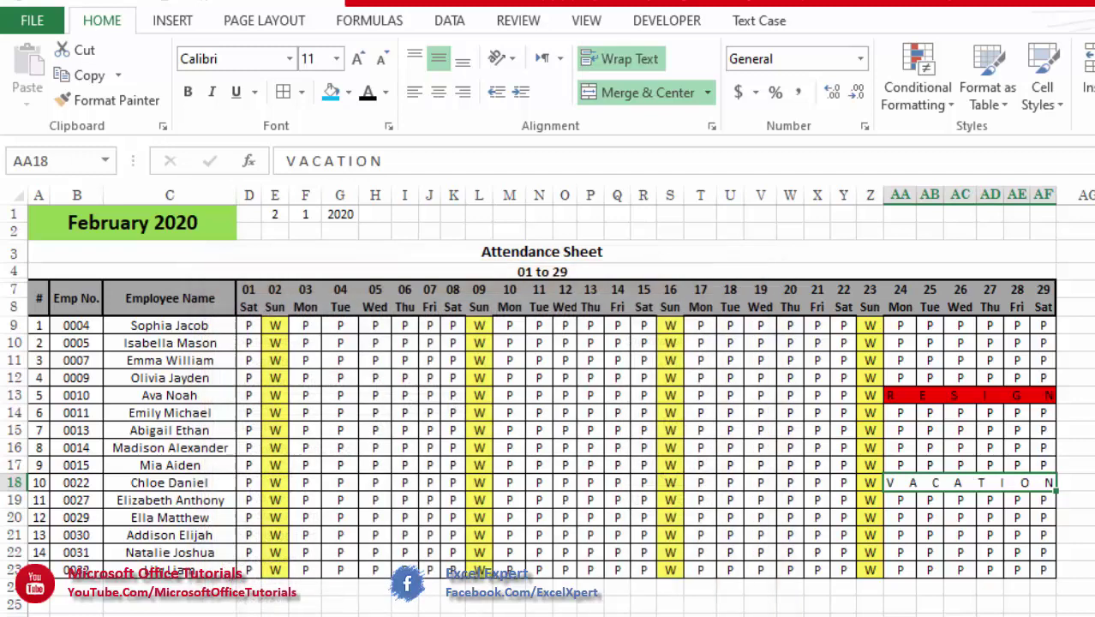
pyautogui.click(956, 513)
# - Merge the Sunday cells Z9:Z23 into one tall cell, keeping only the top W
pyautogui.click(956, 474)
pyautogui.moveTo(870, 325); pyautogui.dragTo(870, 566)
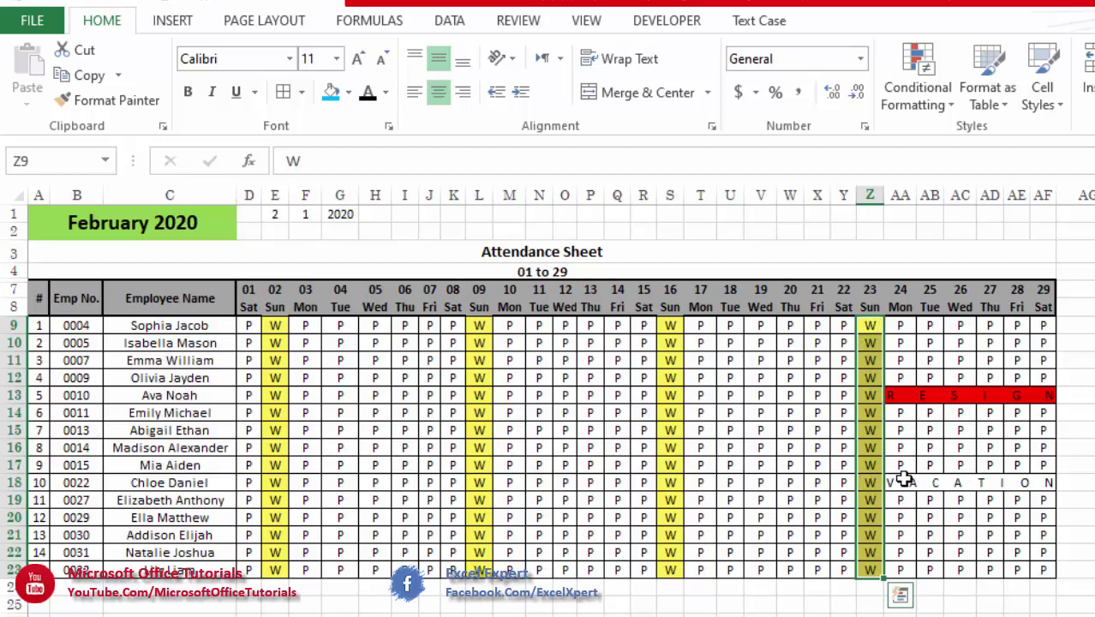
pyautogui.click(664, 100)
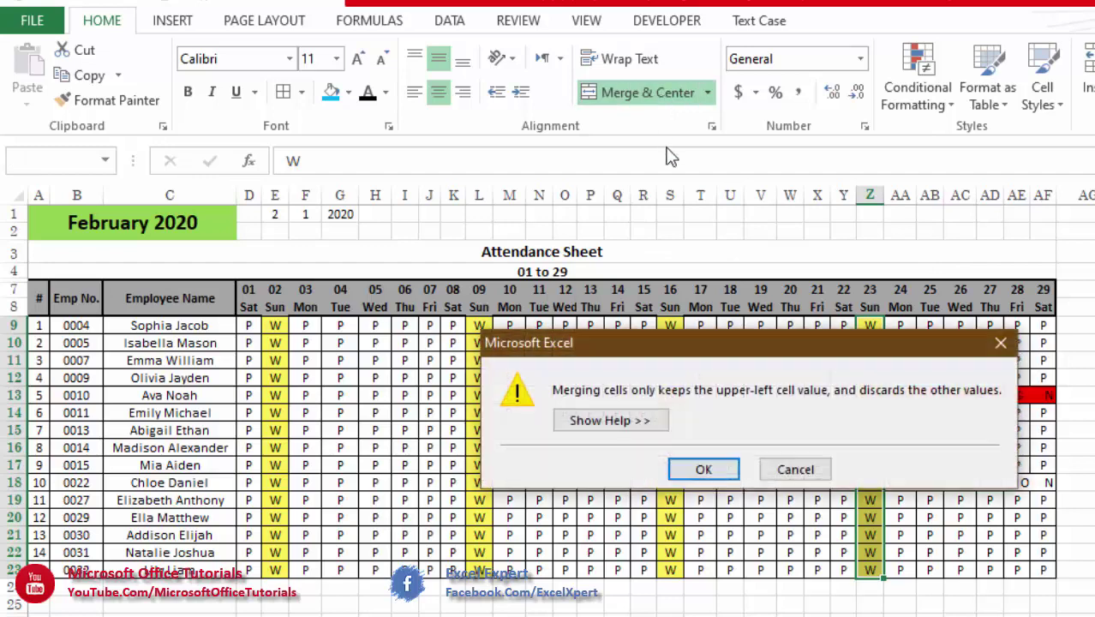
pyautogui.click(721, 469)
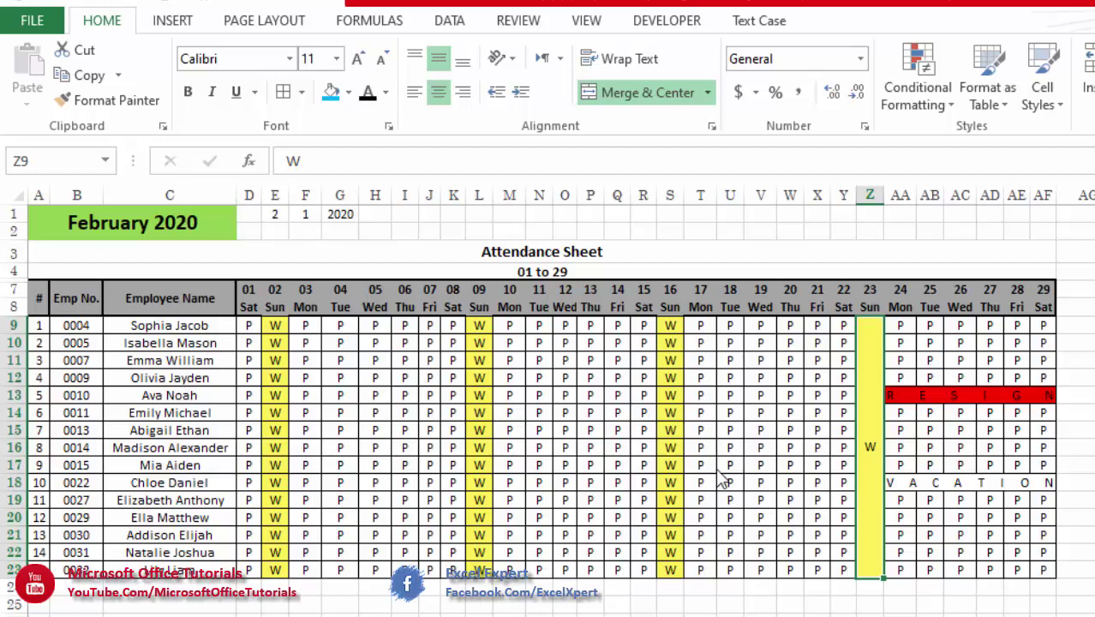
pyautogui.press('F2')
# - Extend the merged Sunday cell's W to read 'W E E KEND'
pyautogui.write('E')
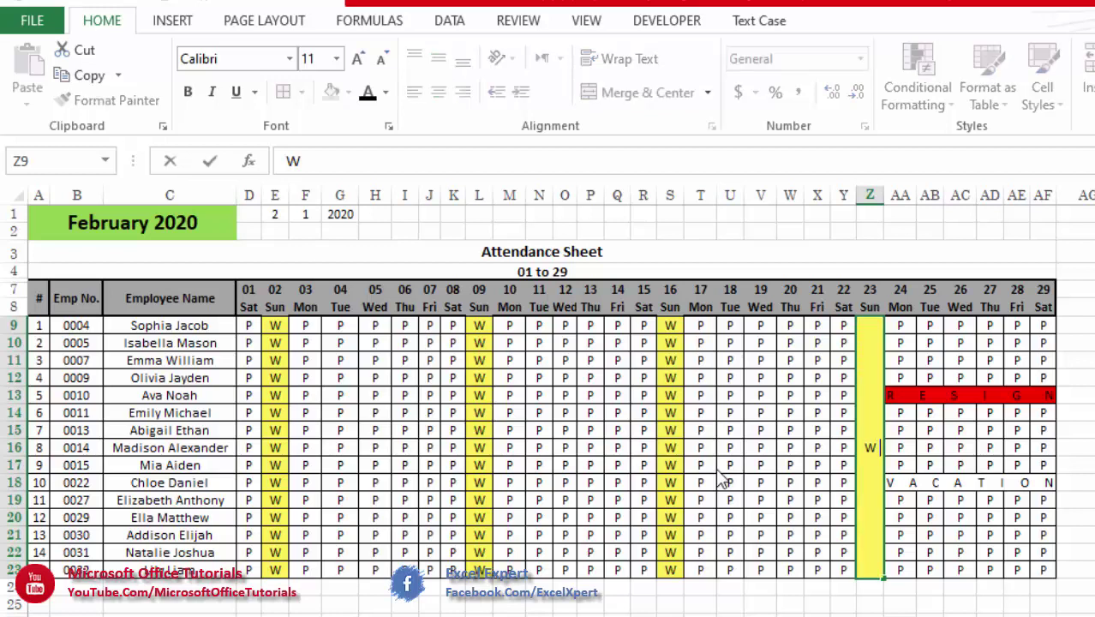
pyautogui.write(' E')
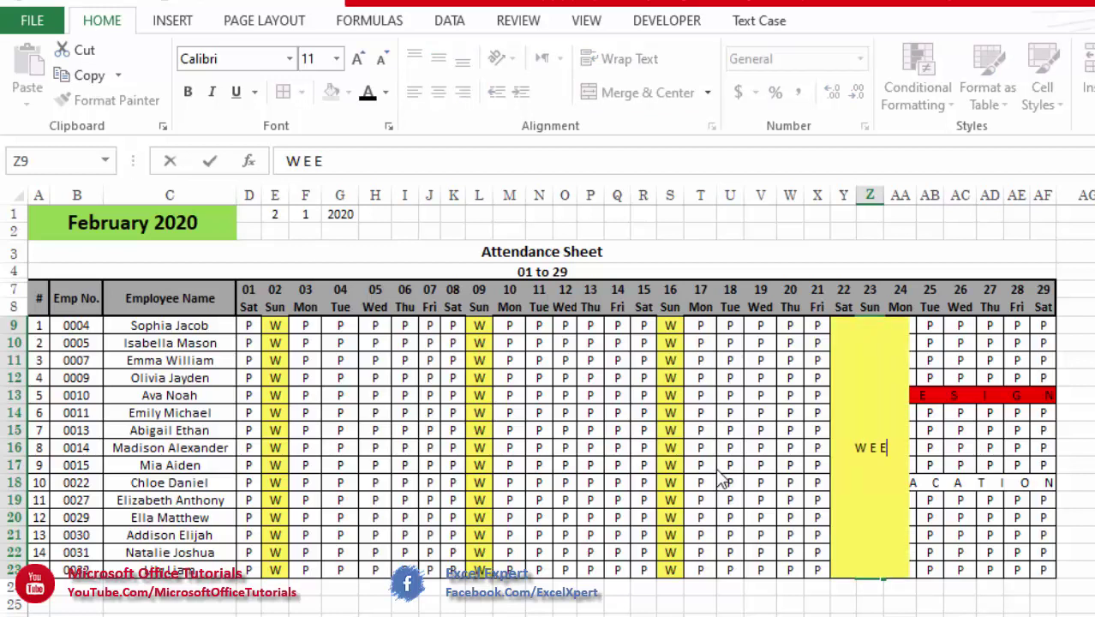
pyautogui.write(' KEND')
pyautogui.hotkey('ctrl', 'Return')
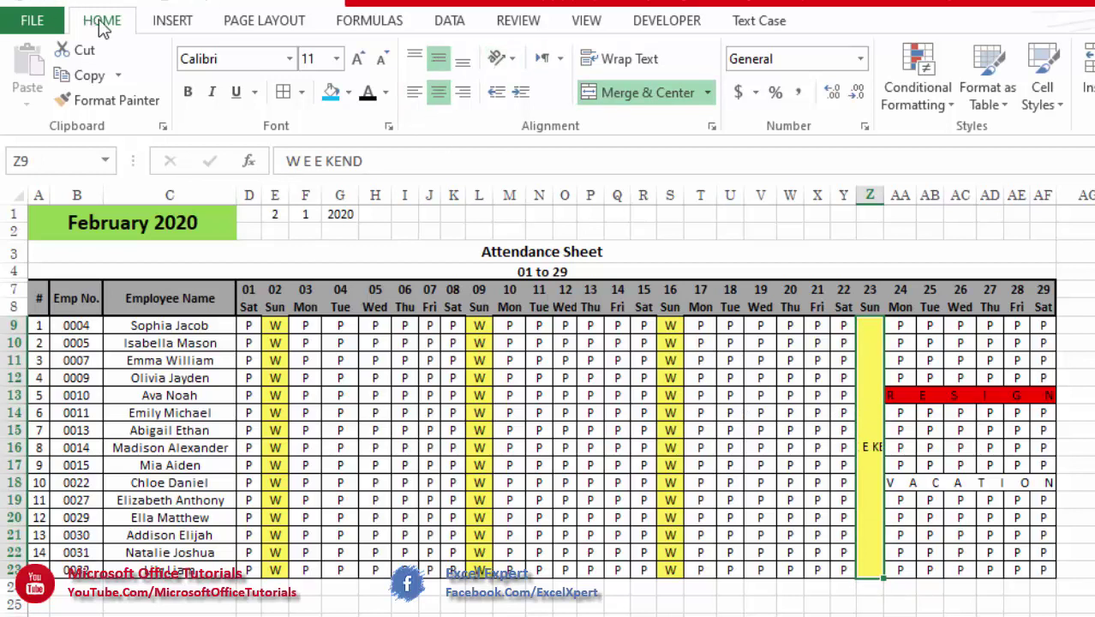
# - Rotate the Sunday cell's text upward and correct it to W E E K E N D
pyautogui.click(512, 59)
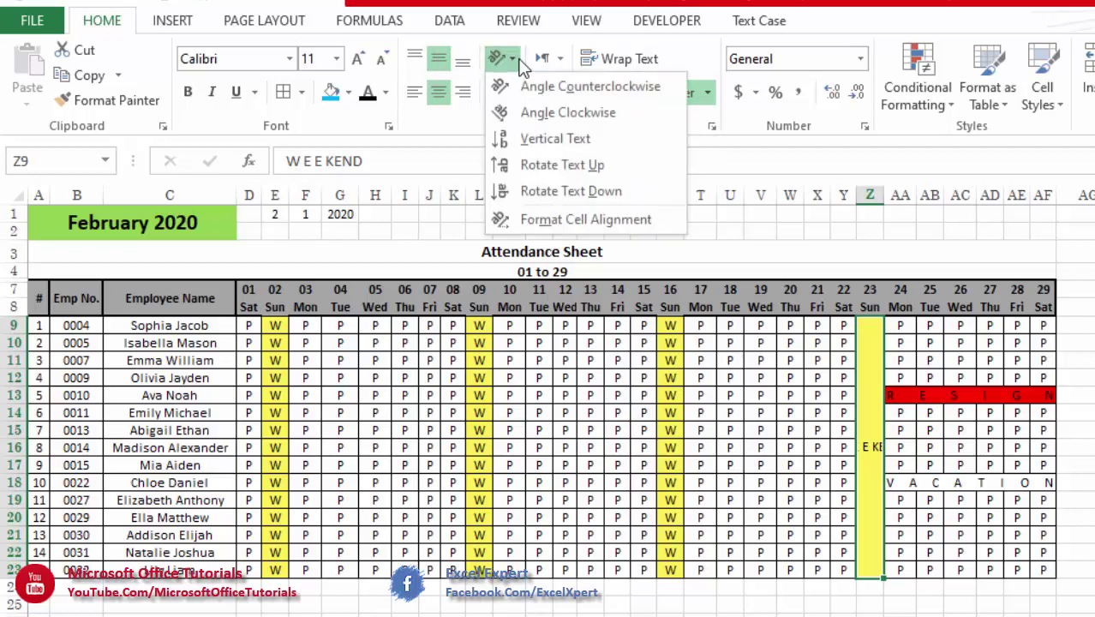
pyautogui.click(546, 167)
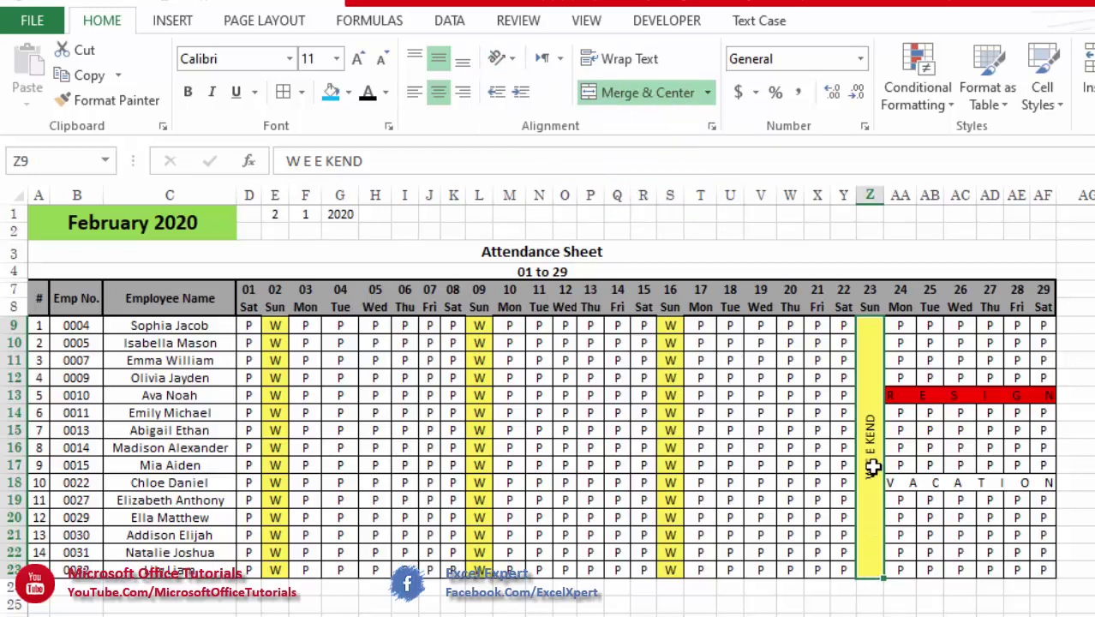
pyautogui.click(345, 161)
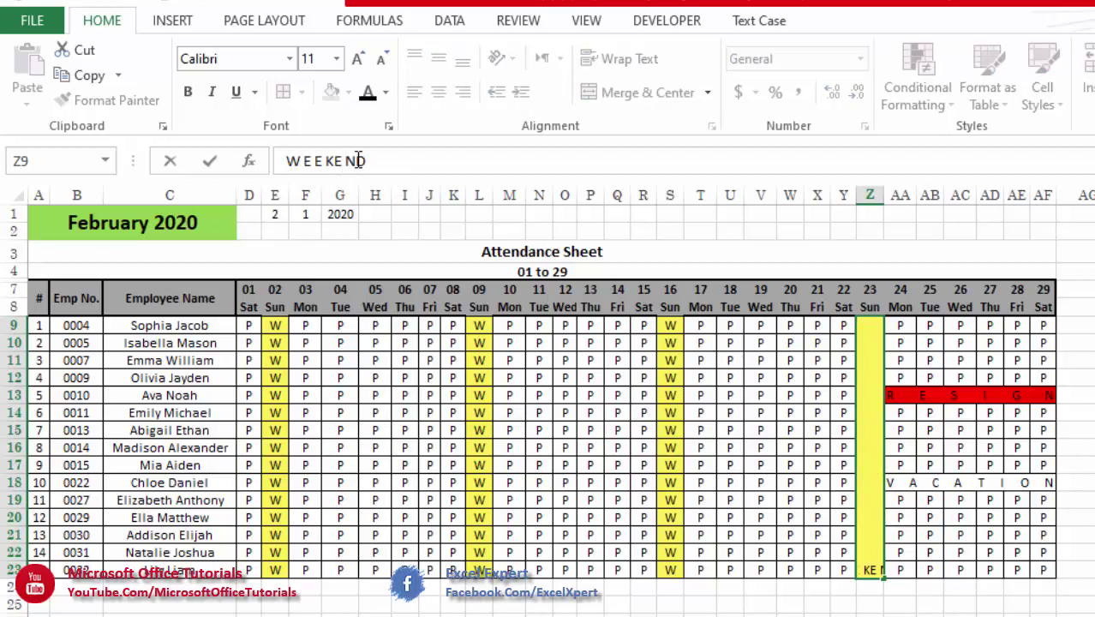
pyautogui.click(328, 151)
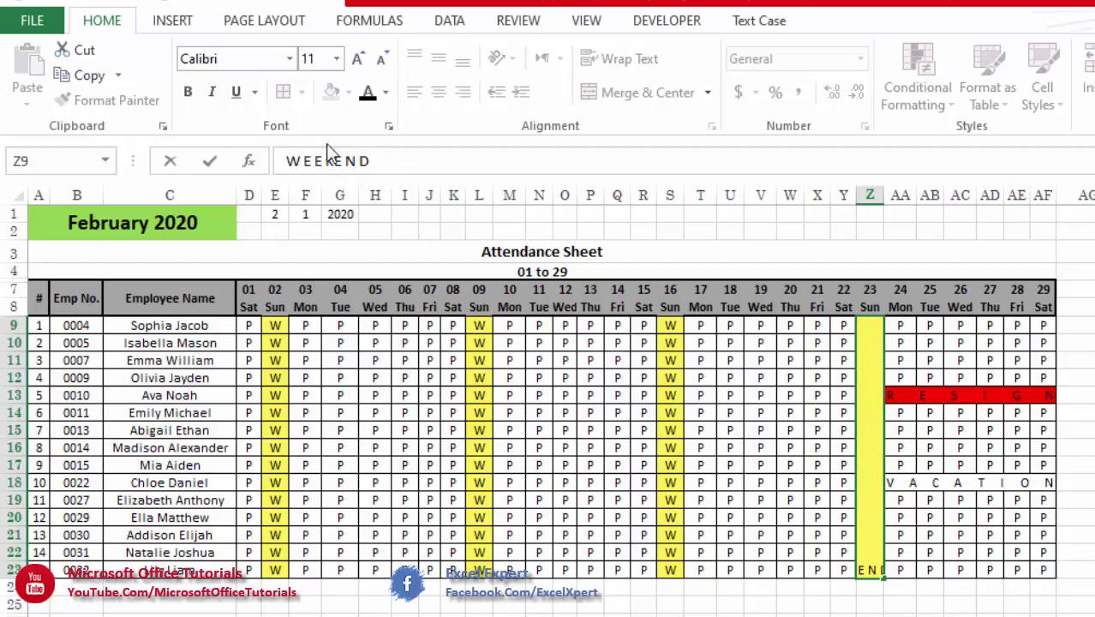
pyautogui.click(817, 477)
pyautogui.click(865, 454)
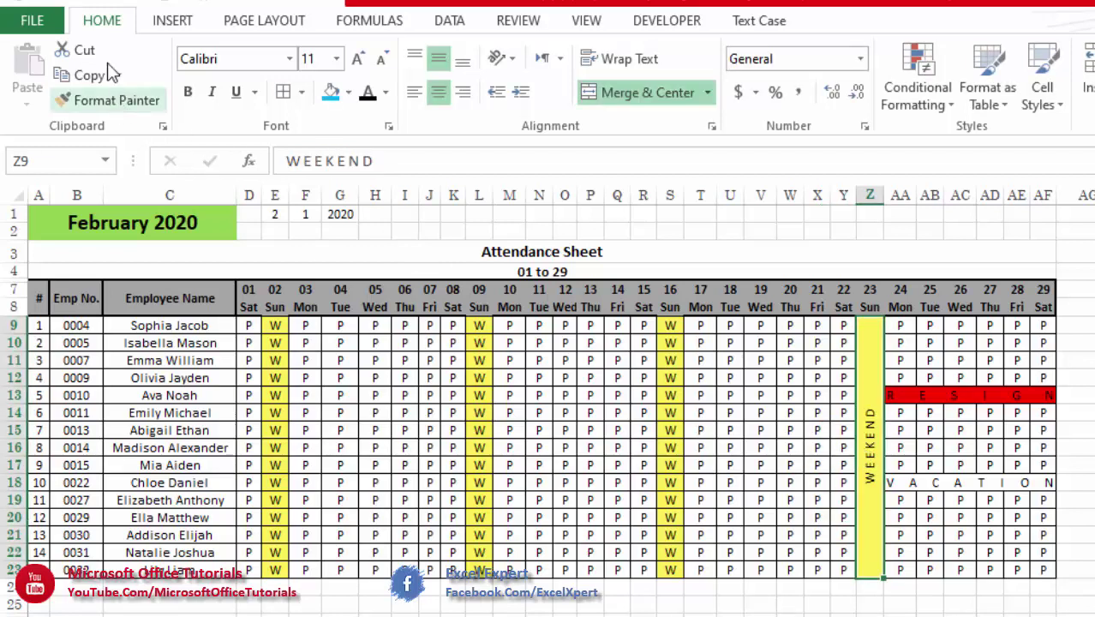
pyautogui.click(500, 58)
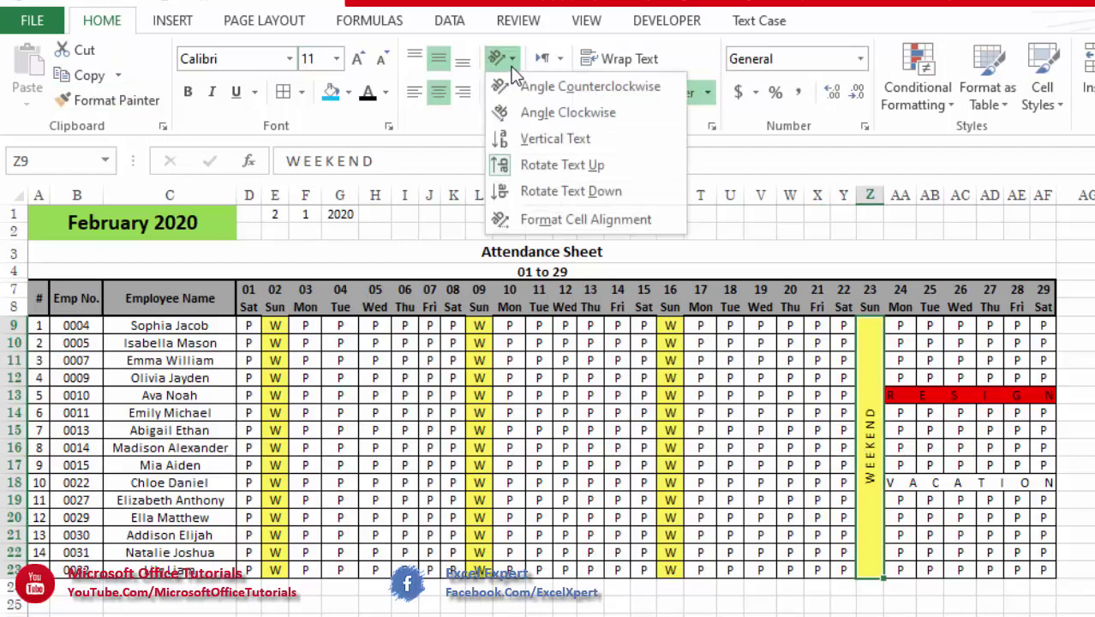
pyautogui.click(541, 226)
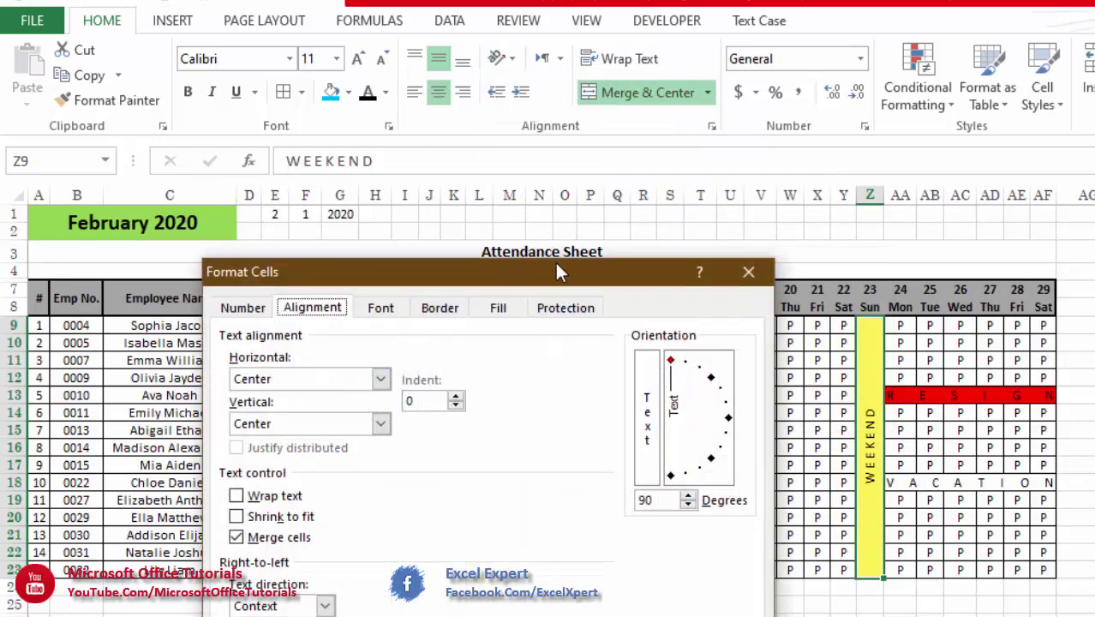
# - Give the WEEKEND cell Distributed vertical alignment so its letters spread down rows 9–23
pyautogui.moveTo(551, 282); pyautogui.dragTo(465, 58)
pyautogui.click(291, 199)
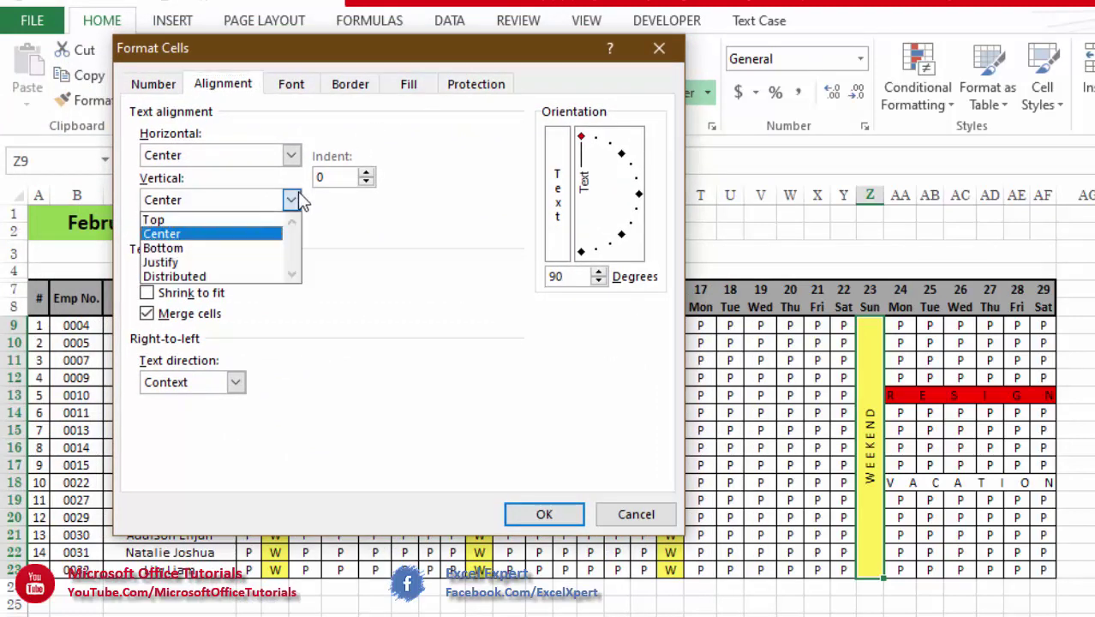
pyautogui.click(238, 280)
pyautogui.click(548, 516)
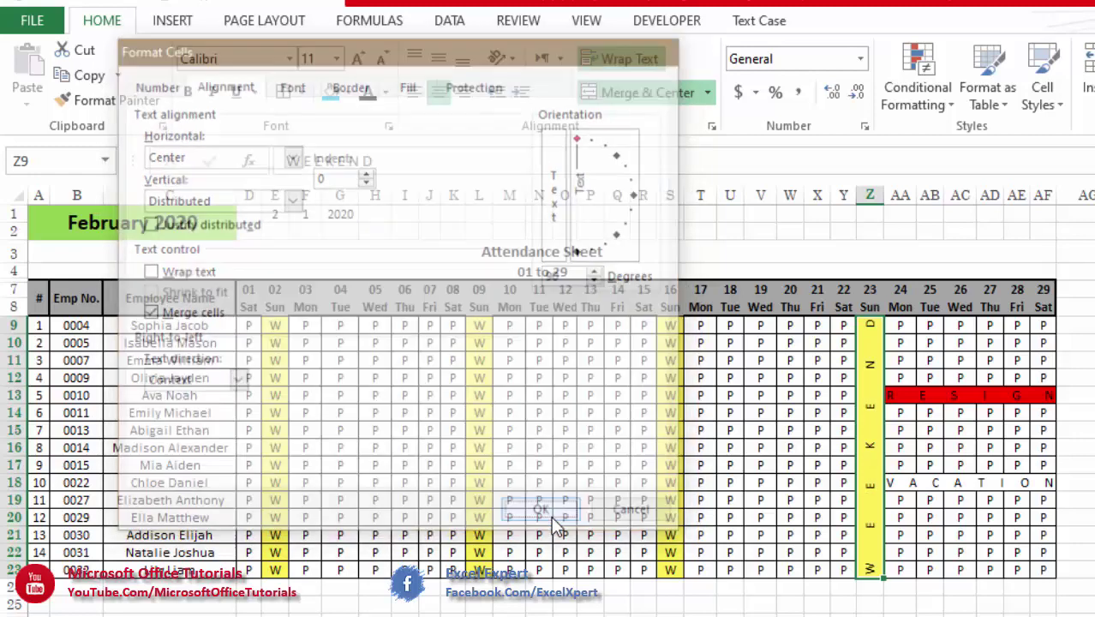
pyautogui.click(887, 482)
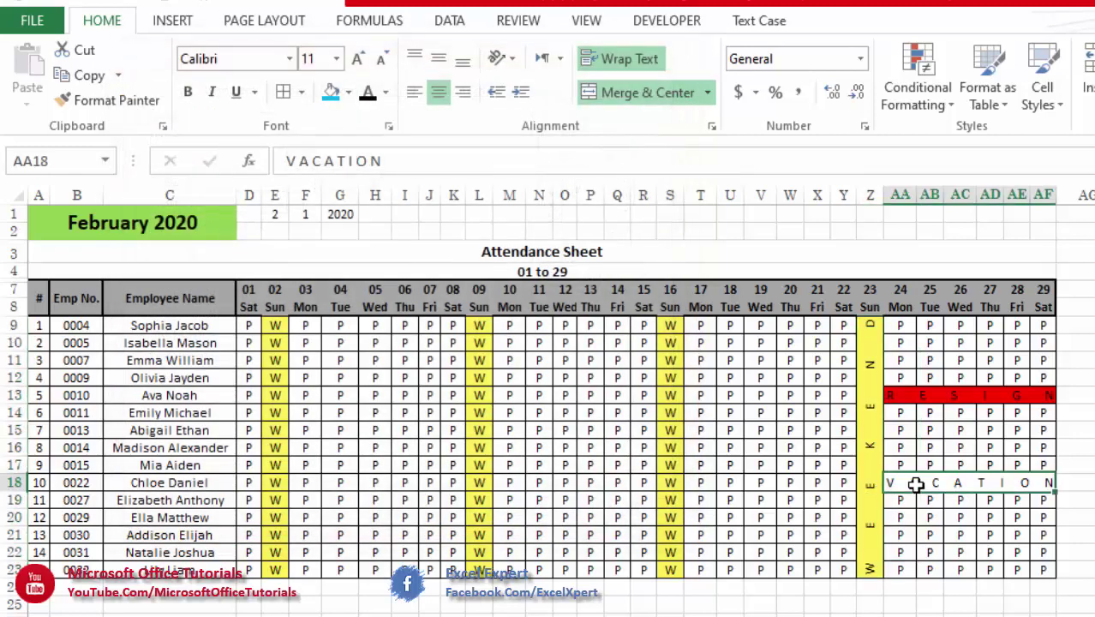
pyautogui.click(878, 446)
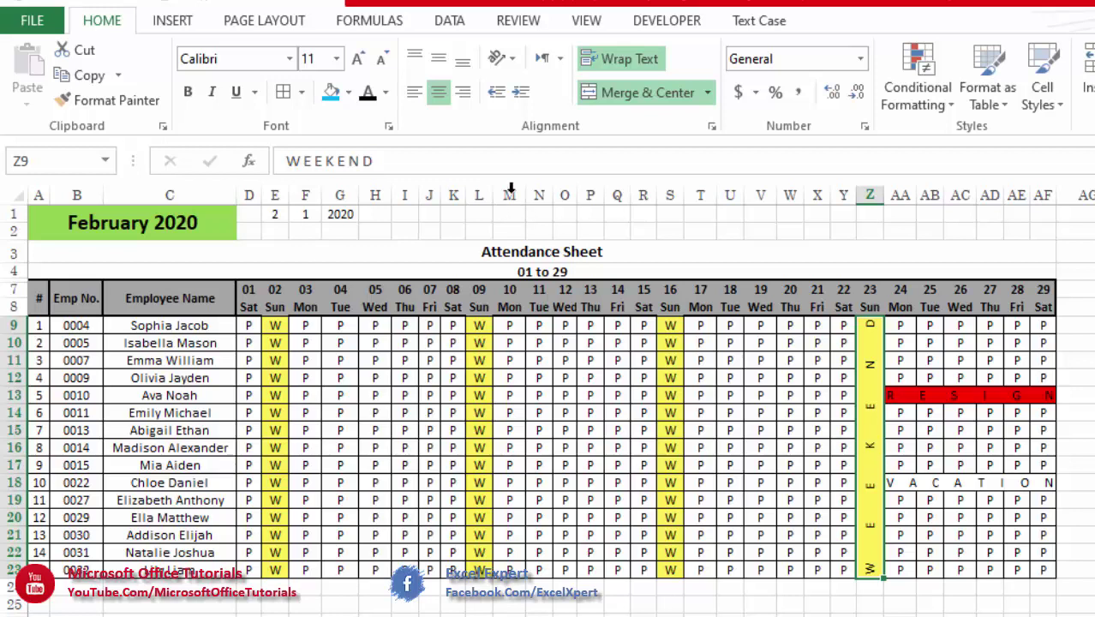
# - Switch the WEEKEND cell in Z9 to Vertical Text, stacking its letters top to bottom
pyautogui.click(512, 56)
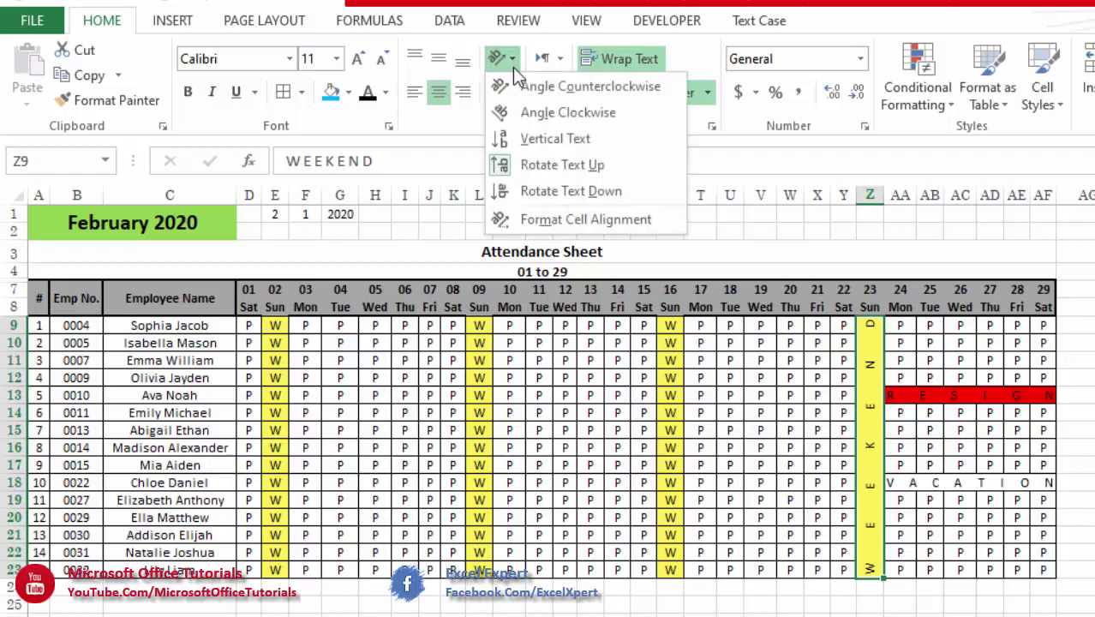
pyautogui.click(536, 139)
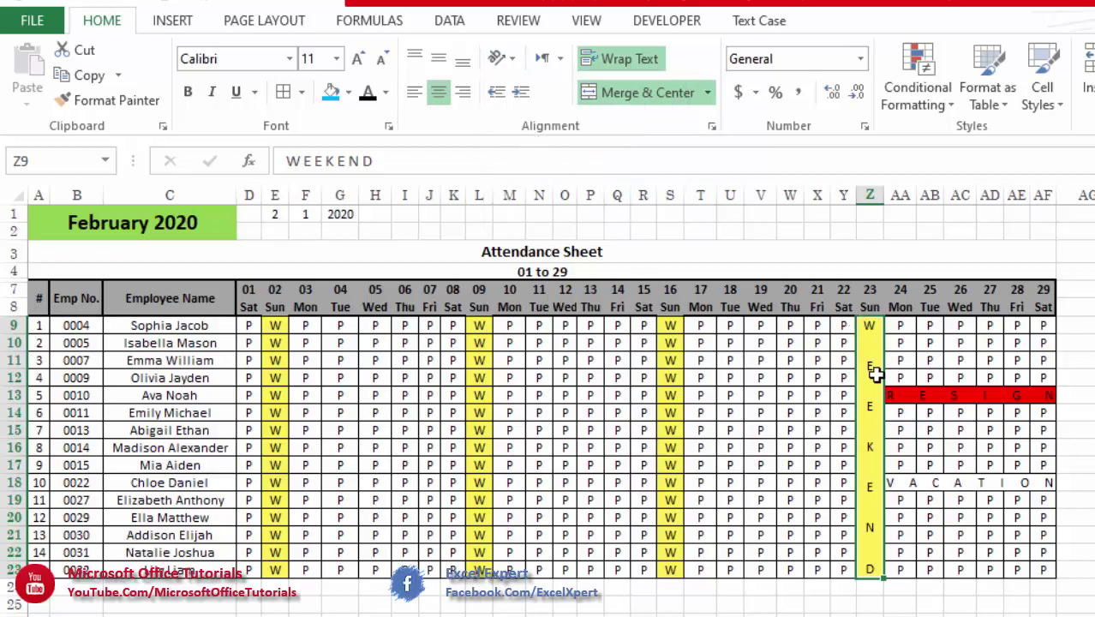
pyautogui.click(953, 586)
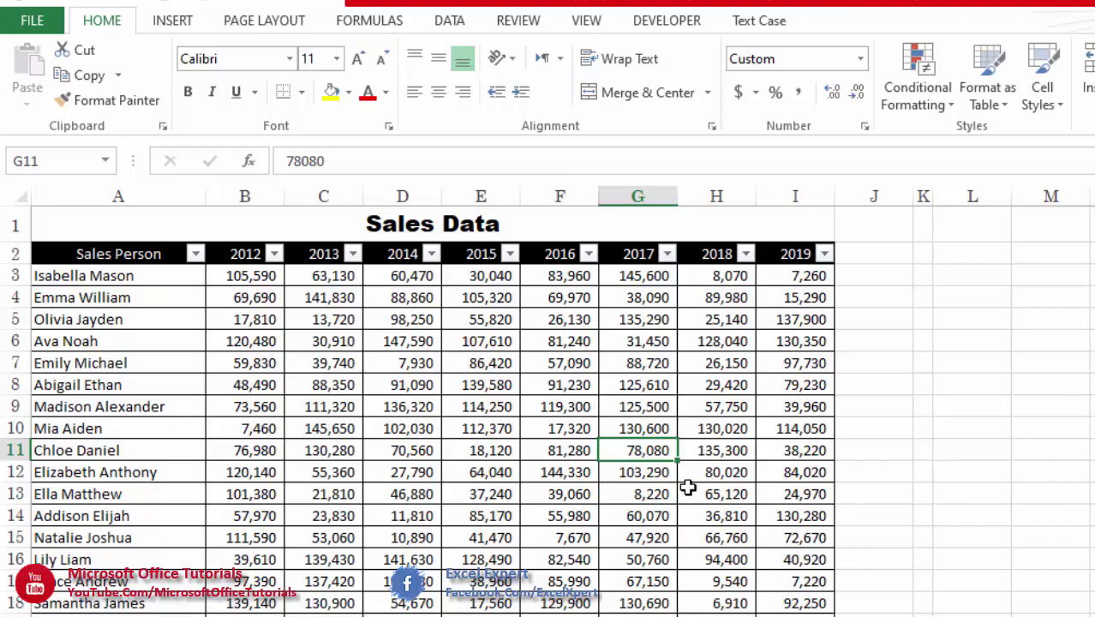
# - Select the 2012–2019 sales figures B3:I41 on the Sales Data sheet
pyautogui.moveTo(796, 582); pyautogui.dragTo(546, 421)
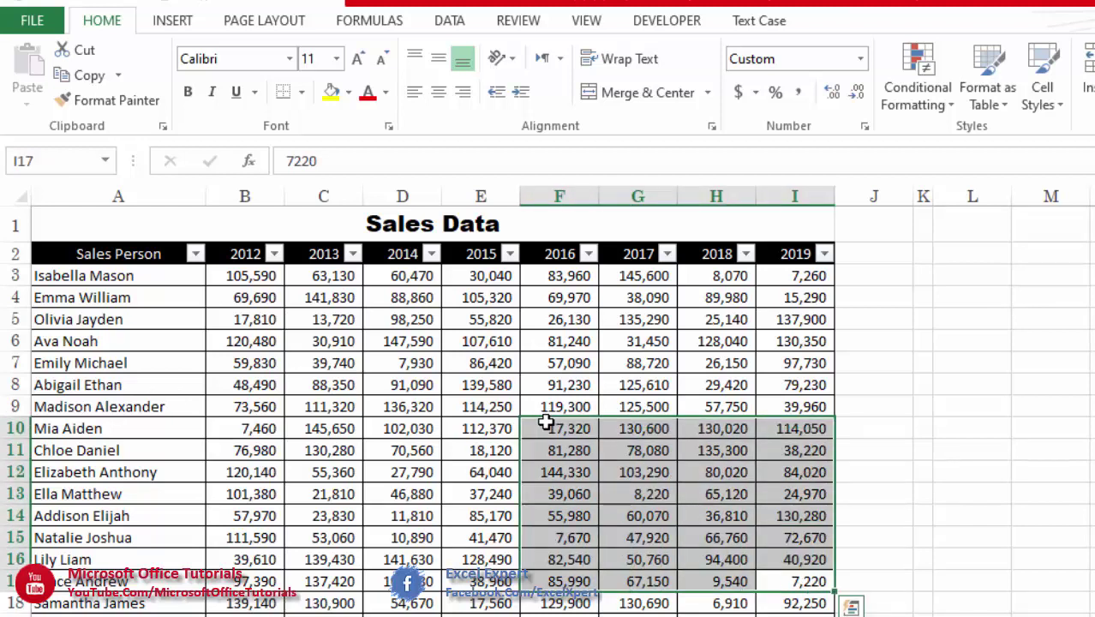
pyautogui.click(143, 282)
pyautogui.moveTo(143, 283); pyautogui.dragTo(623, 457)
pyautogui.click(593, 559)
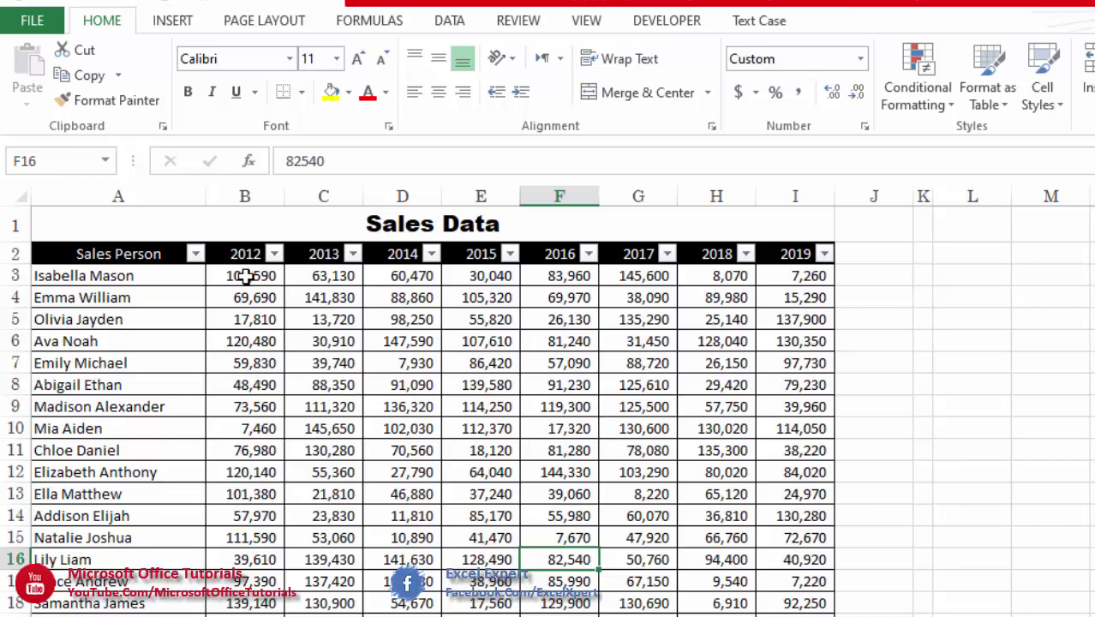
pyautogui.moveTo(244, 275); pyautogui.dragTo(806, 615)
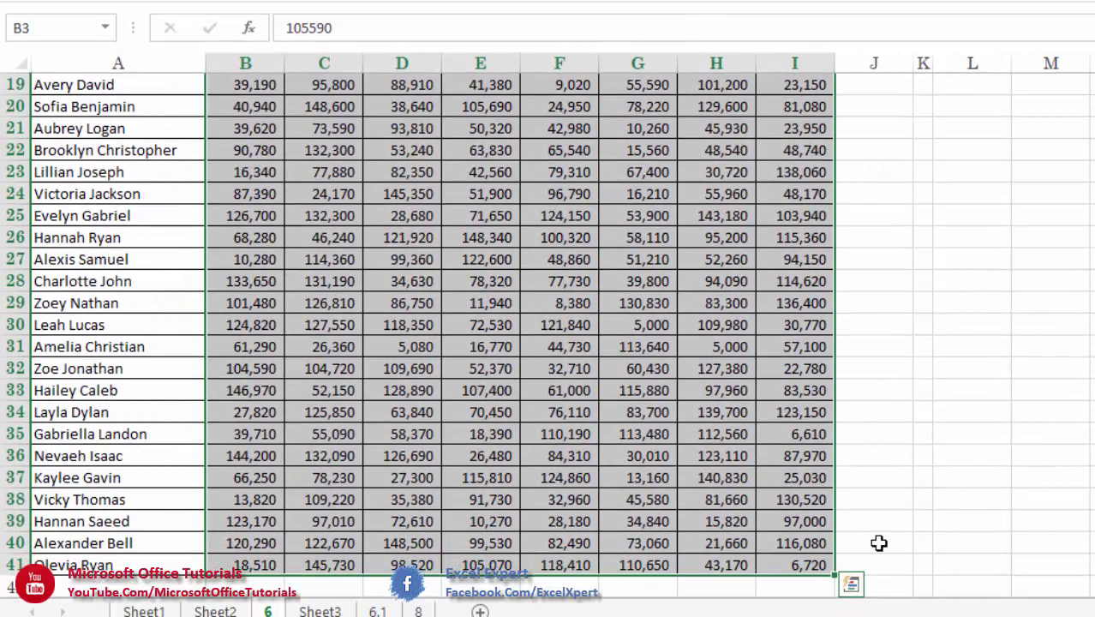
# - Add blue data bars to the selected sales figures via Quick Analysis, then return to the table's top
pyautogui.click(850, 584)
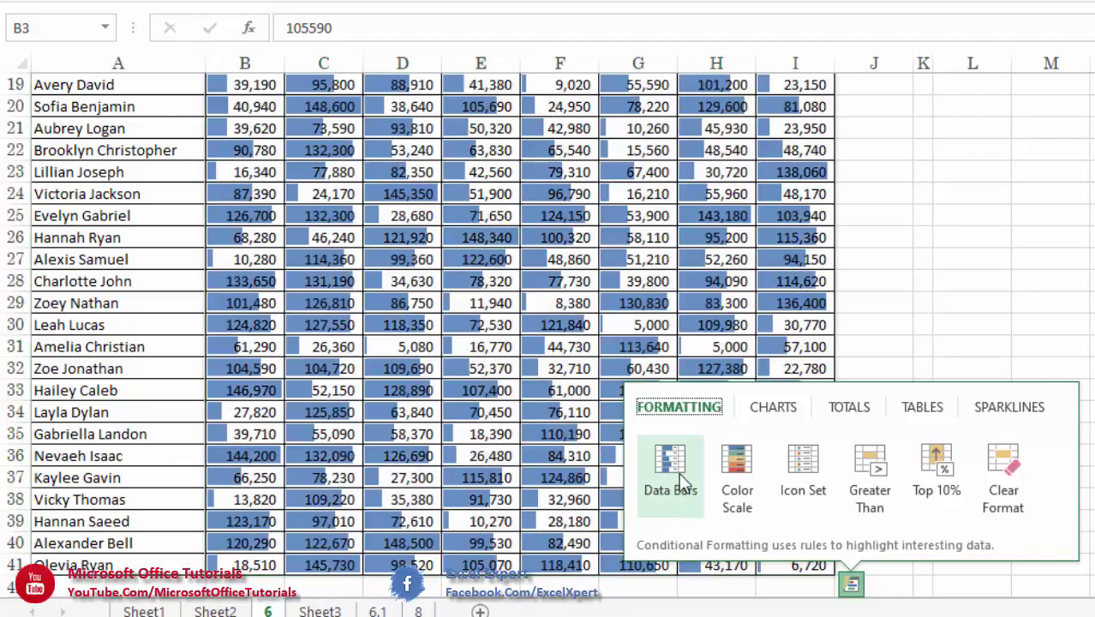
pyautogui.click(672, 488)
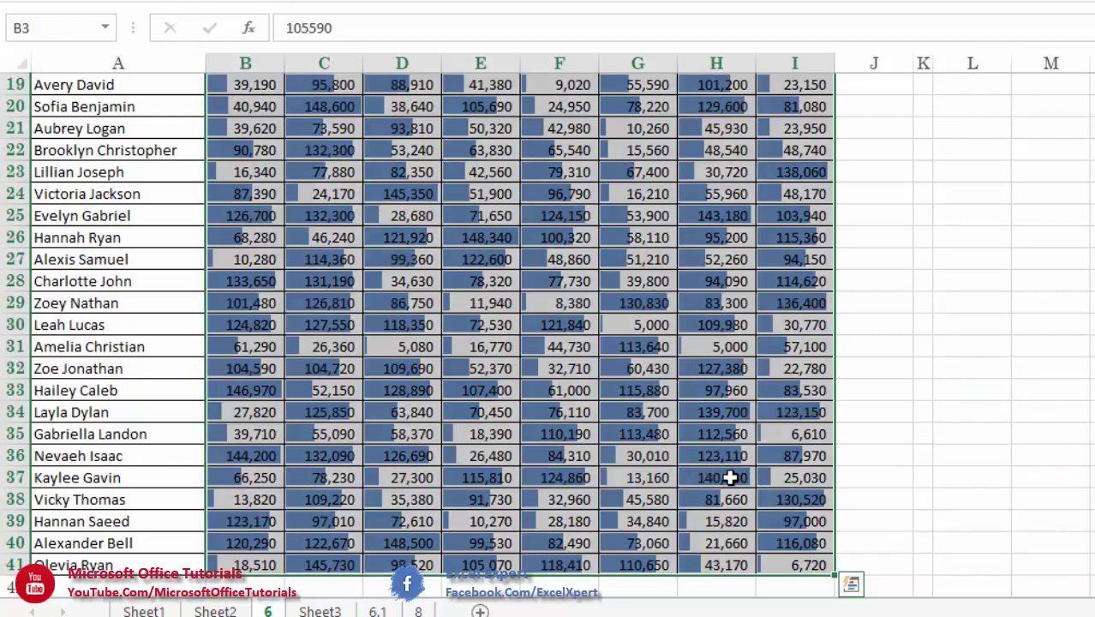
pyautogui.moveTo(728, 477); pyautogui.dragTo(637, 369)
pyautogui.scroll(6, 548, 324)
pyautogui.click(250, 146)
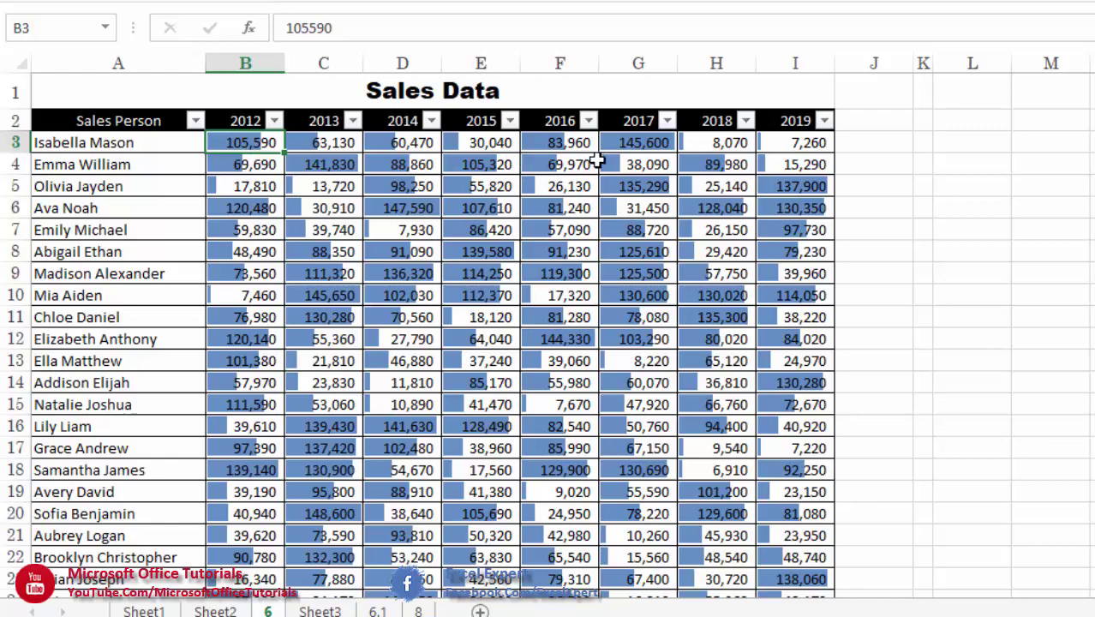
pyautogui.click(663, 185)
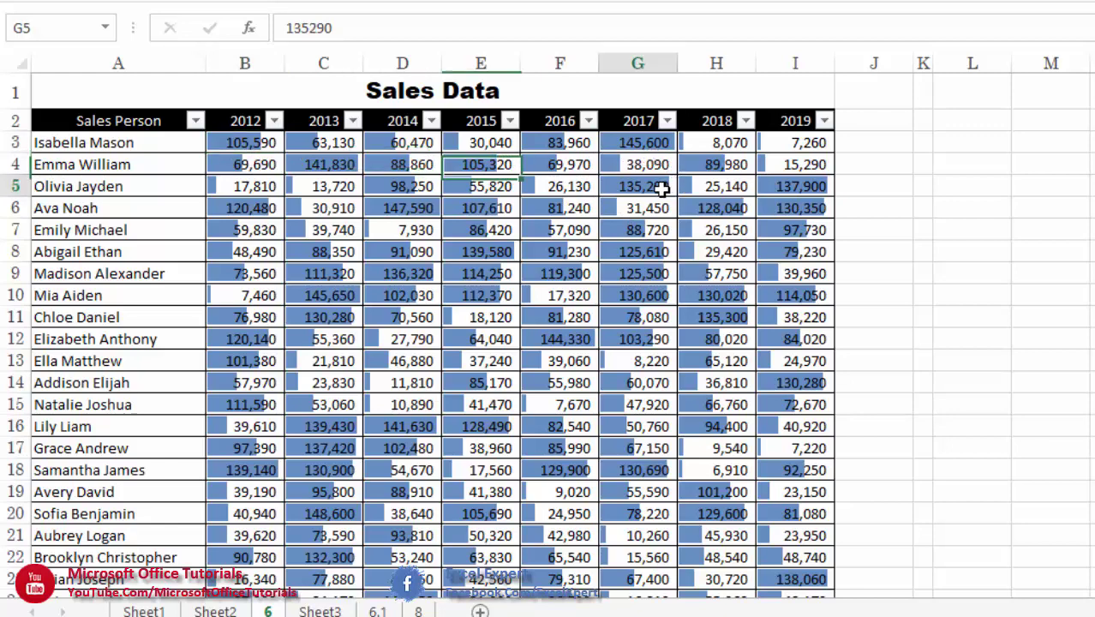
pyautogui.click(657, 165)
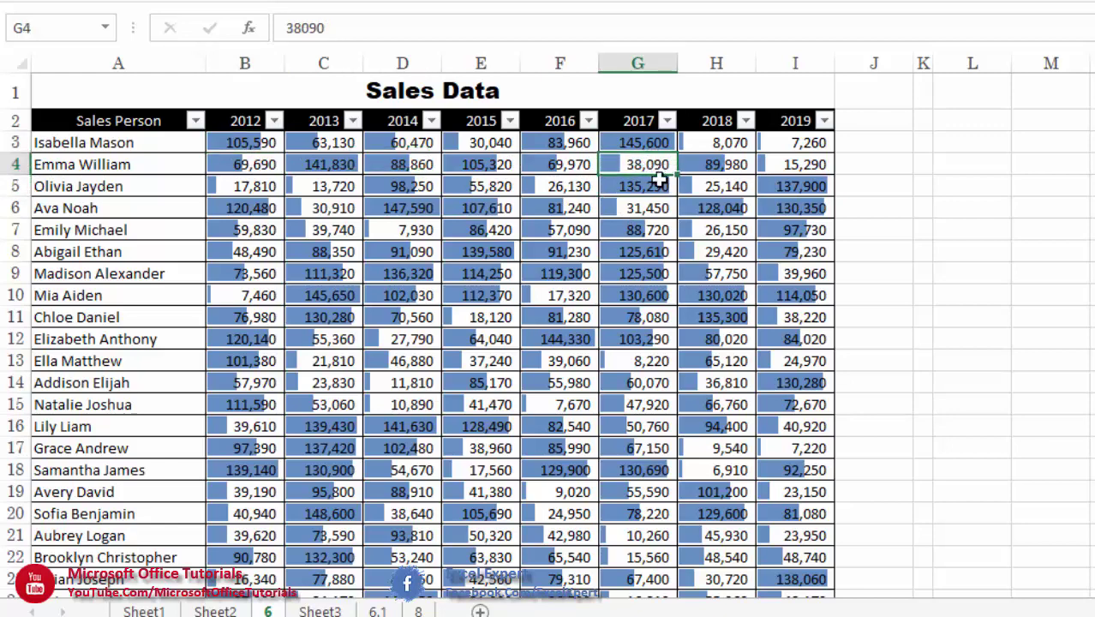
pyautogui.click(728, 168)
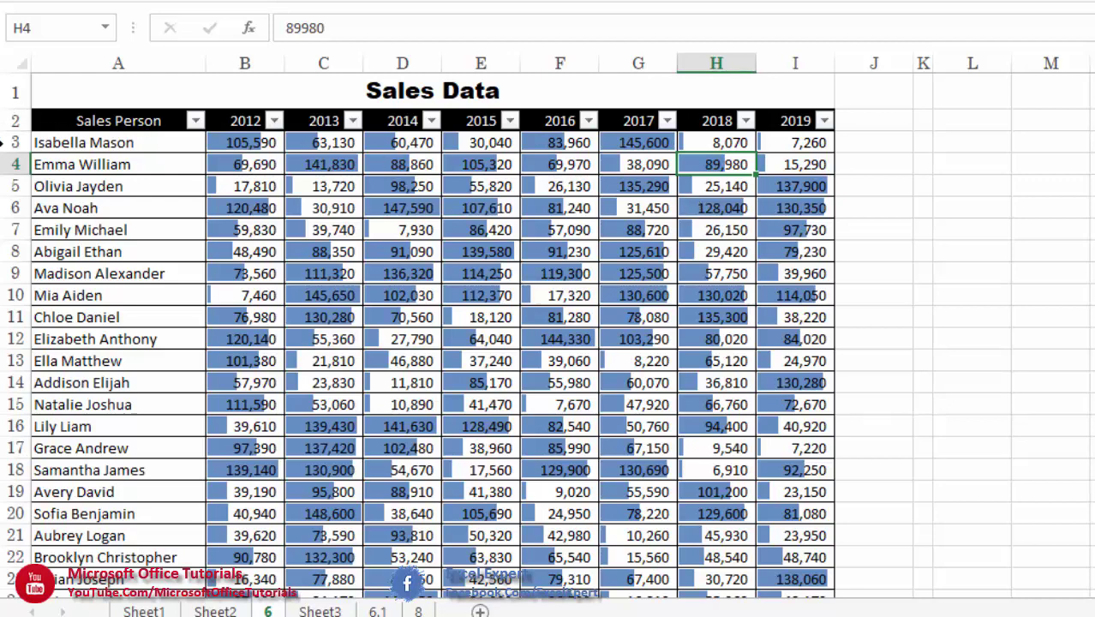
pyautogui.click(15, 143)
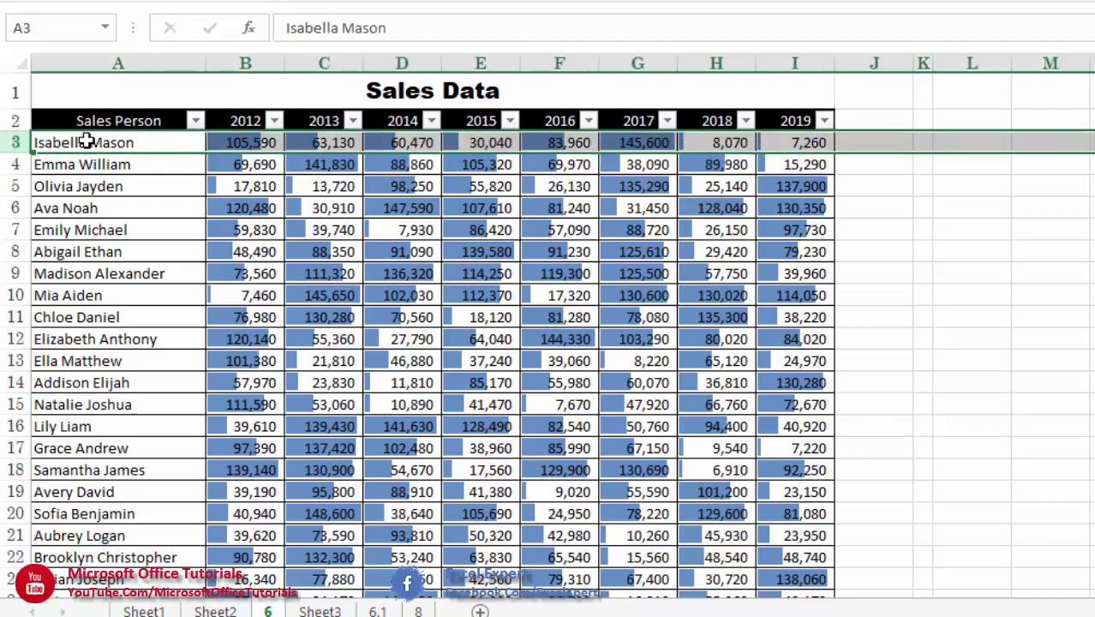
pyautogui.click(85, 142)
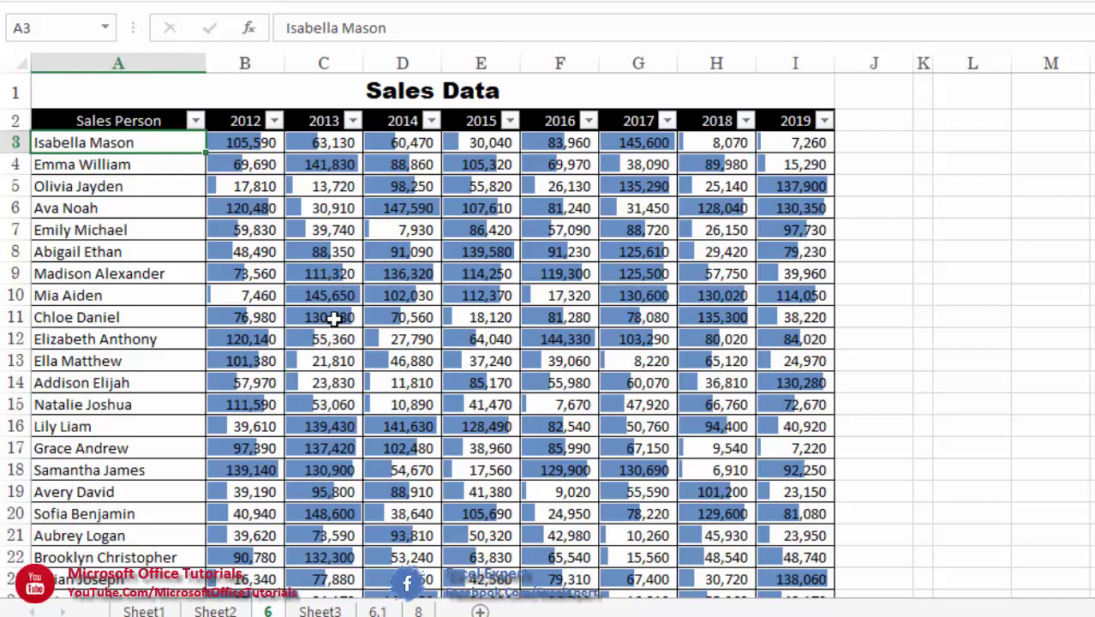
pyautogui.moveTo(242, 147); pyautogui.dragTo(748, 144)
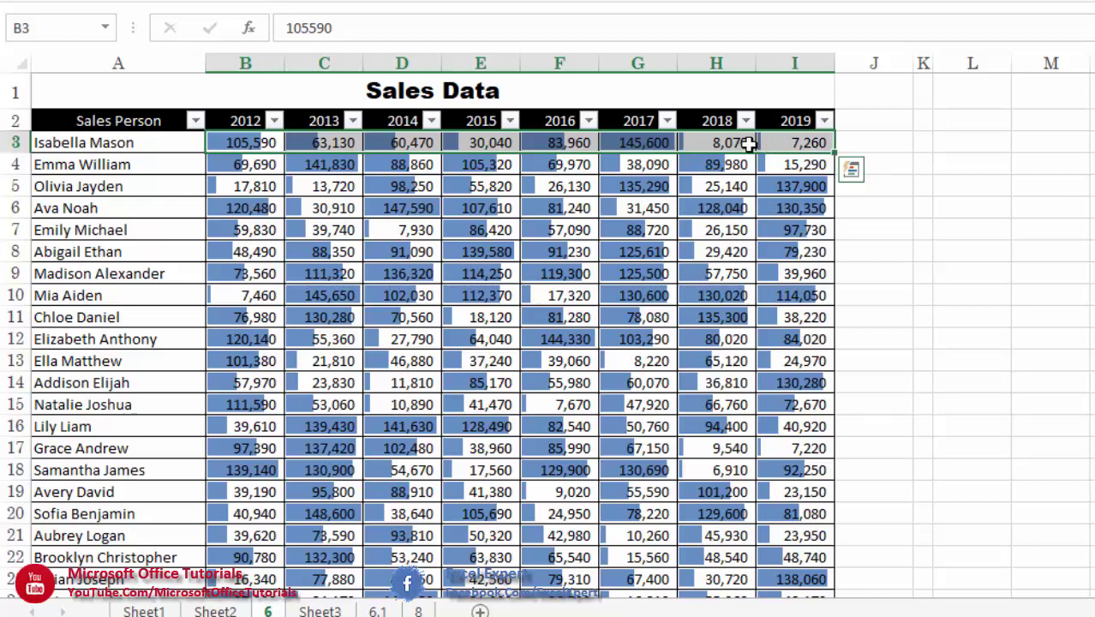
pyautogui.click(651, 142)
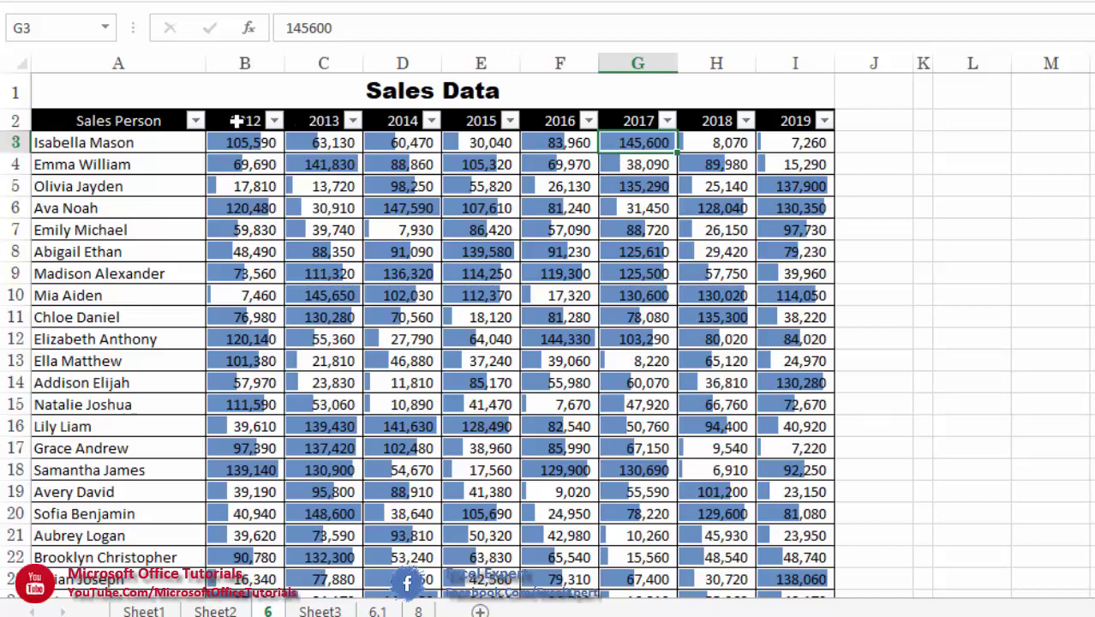
pyautogui.moveTo(128, 164); pyautogui.dragTo(102, 444)
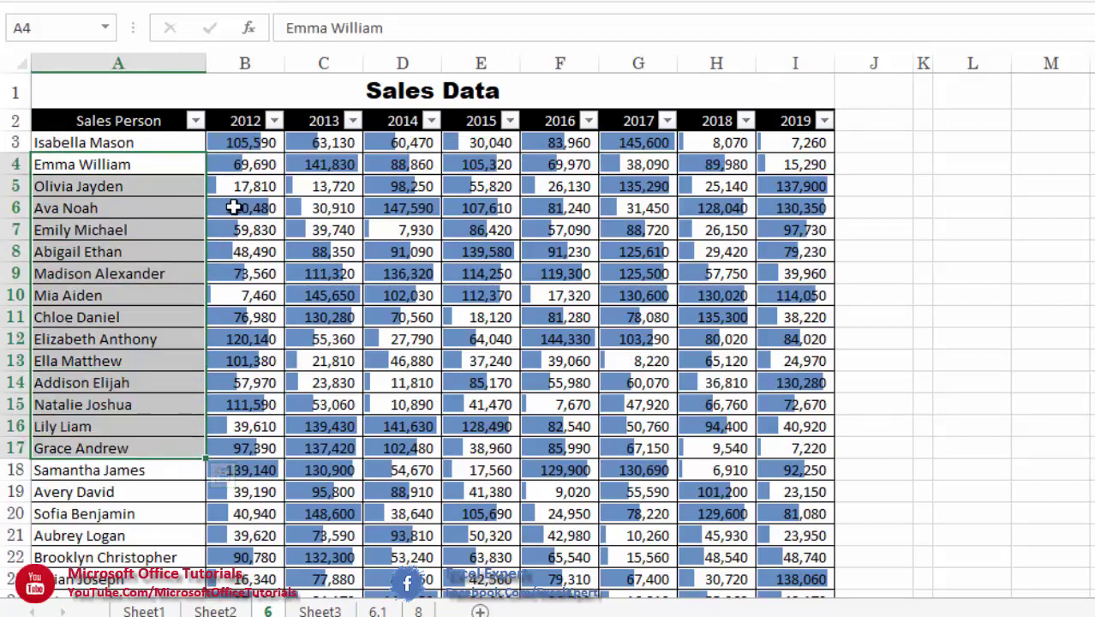
pyautogui.moveTo(257, 144); pyautogui.dragTo(292, 587)
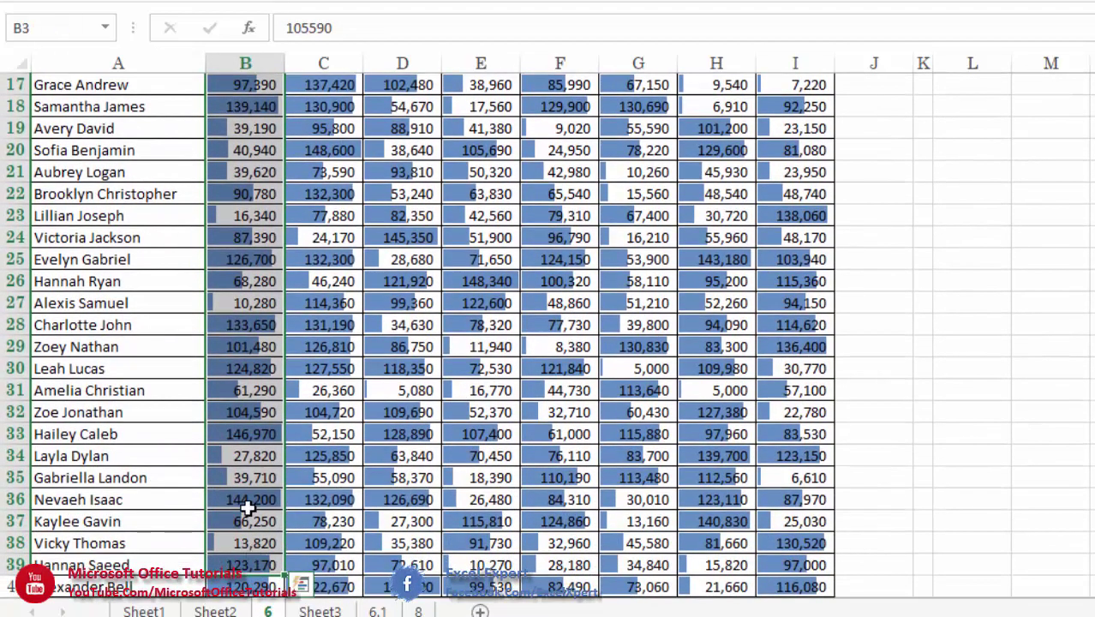
pyautogui.click(246, 435)
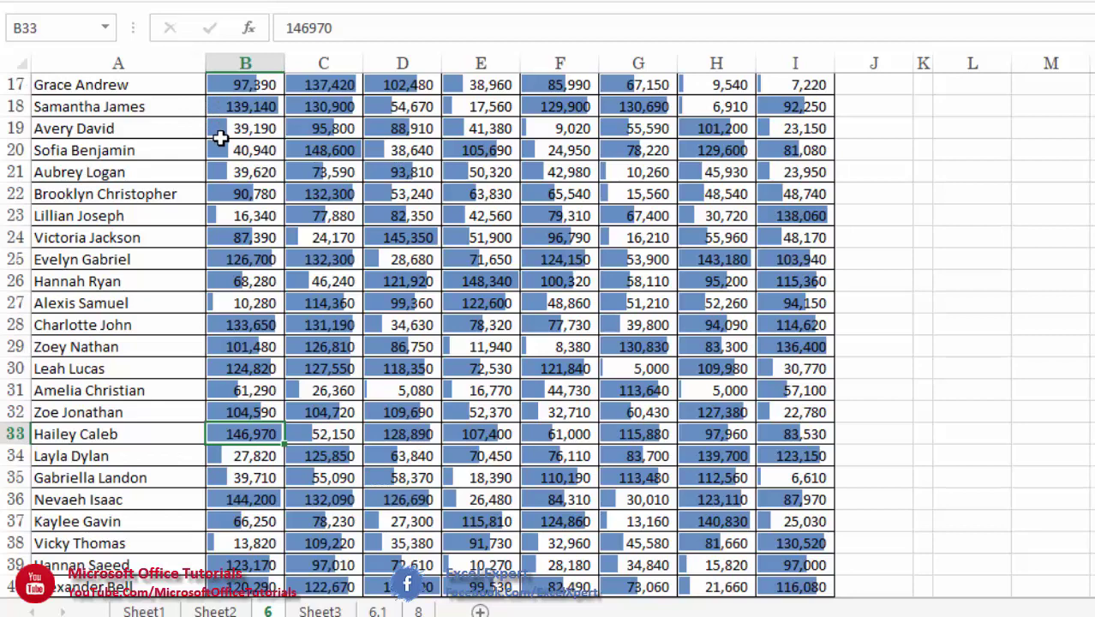
pyautogui.click(128, 429)
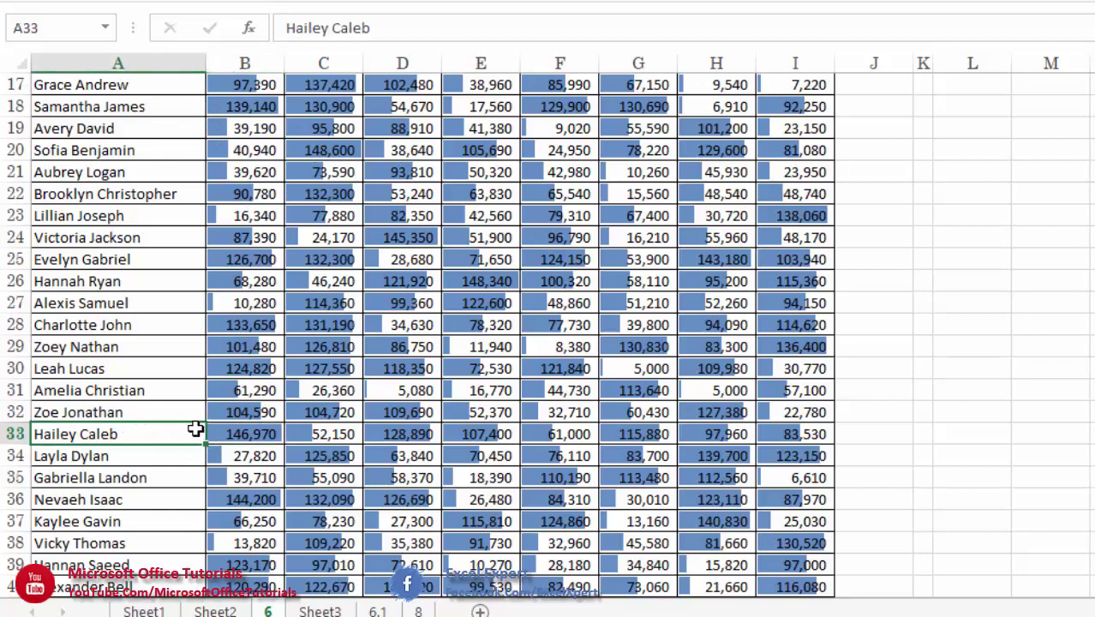
pyautogui.moveTo(195, 430); pyautogui.dragTo(237, 428)
pyautogui.click(238, 428)
pyautogui.scroll(6, 255, 413)
pyautogui.click(240, 164)
pyautogui.moveTo(239, 146); pyautogui.dragTo(802, 164)
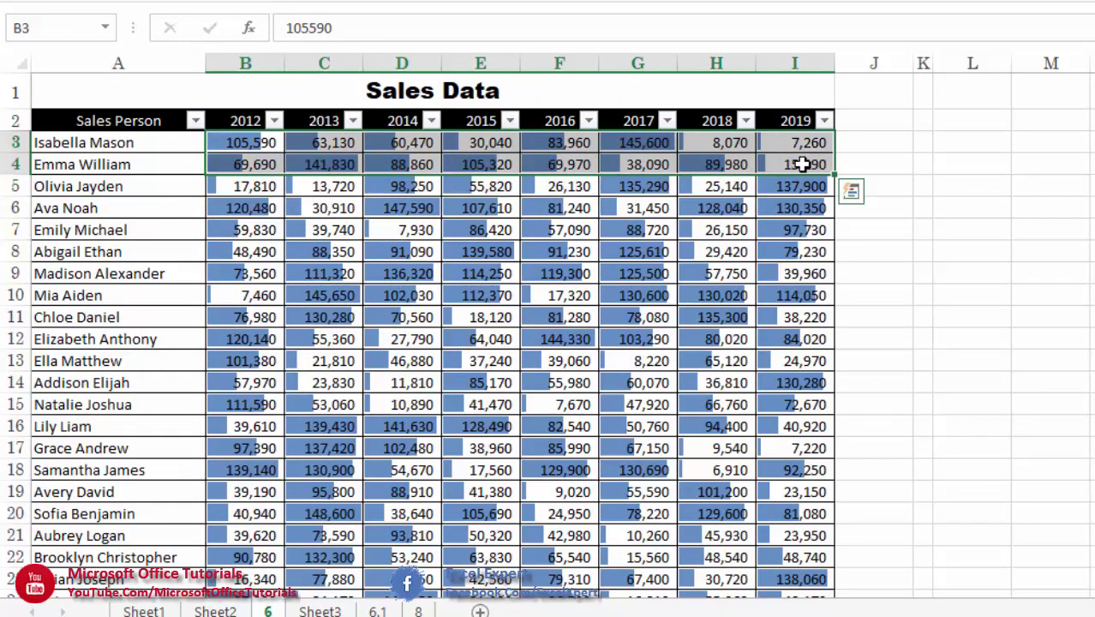
pyautogui.scroll(-6, 801, 165)
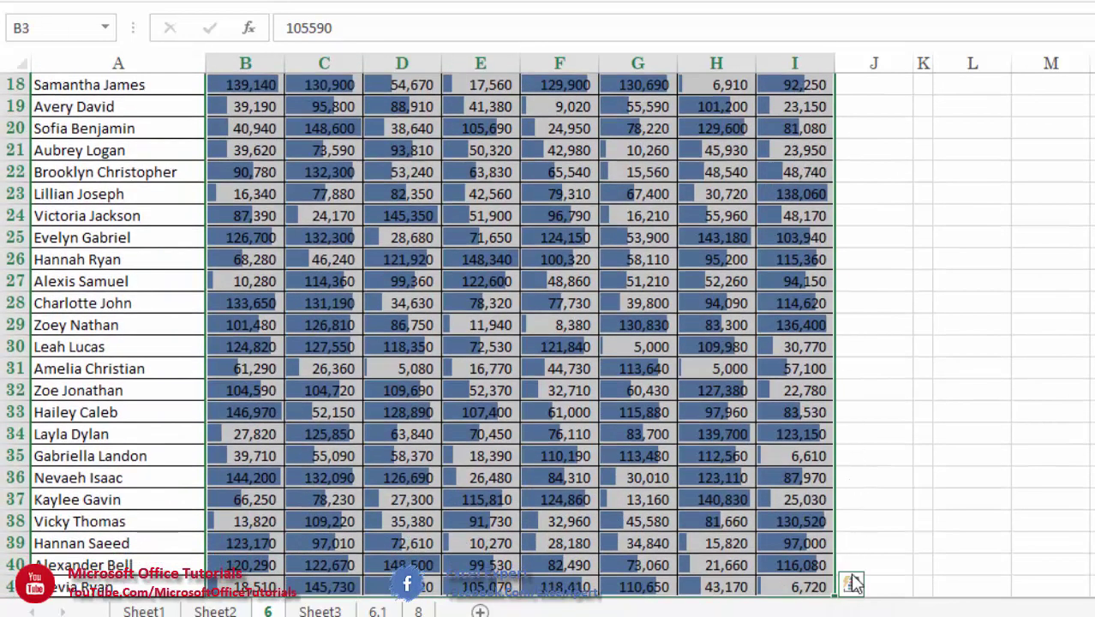